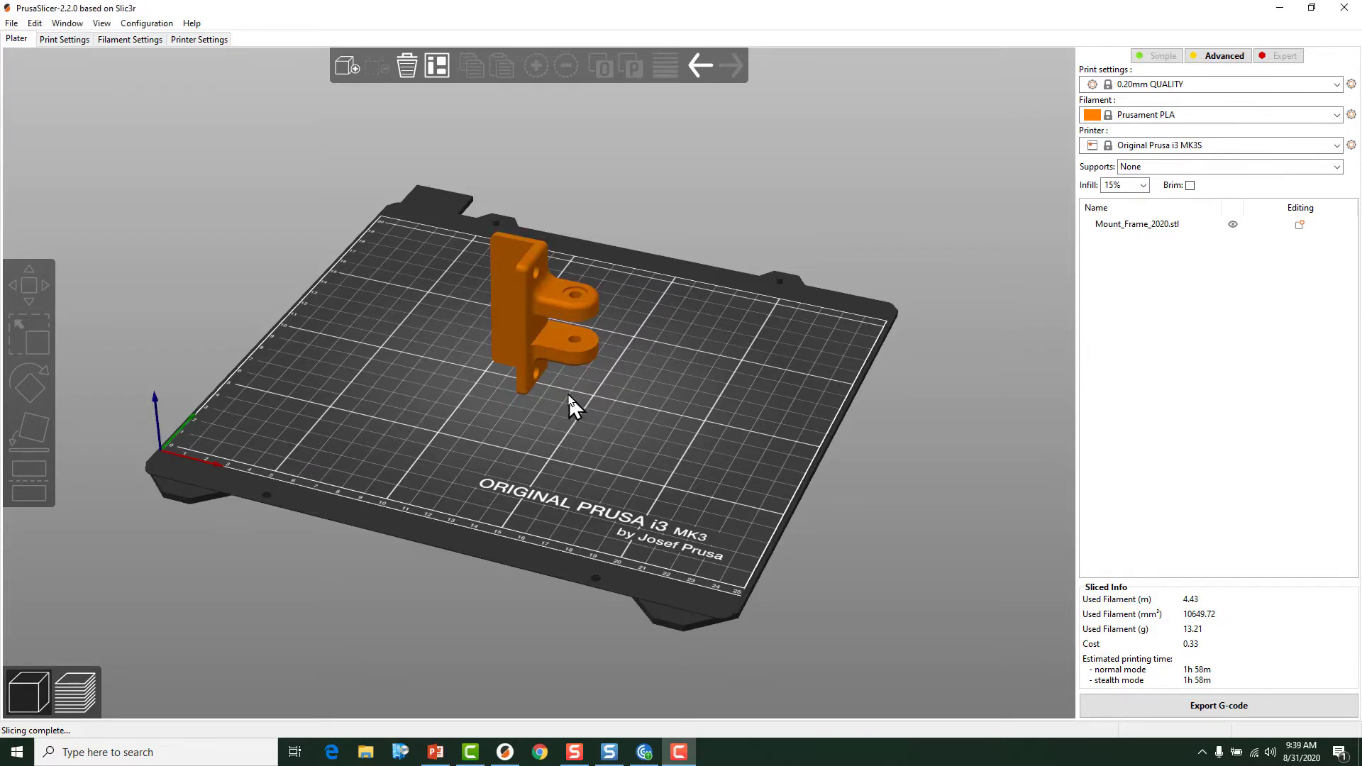
Orbit around the upright bracket, then switch to the top view looking straight down on the bed
left_click_drag(572, 399, 492, 345)
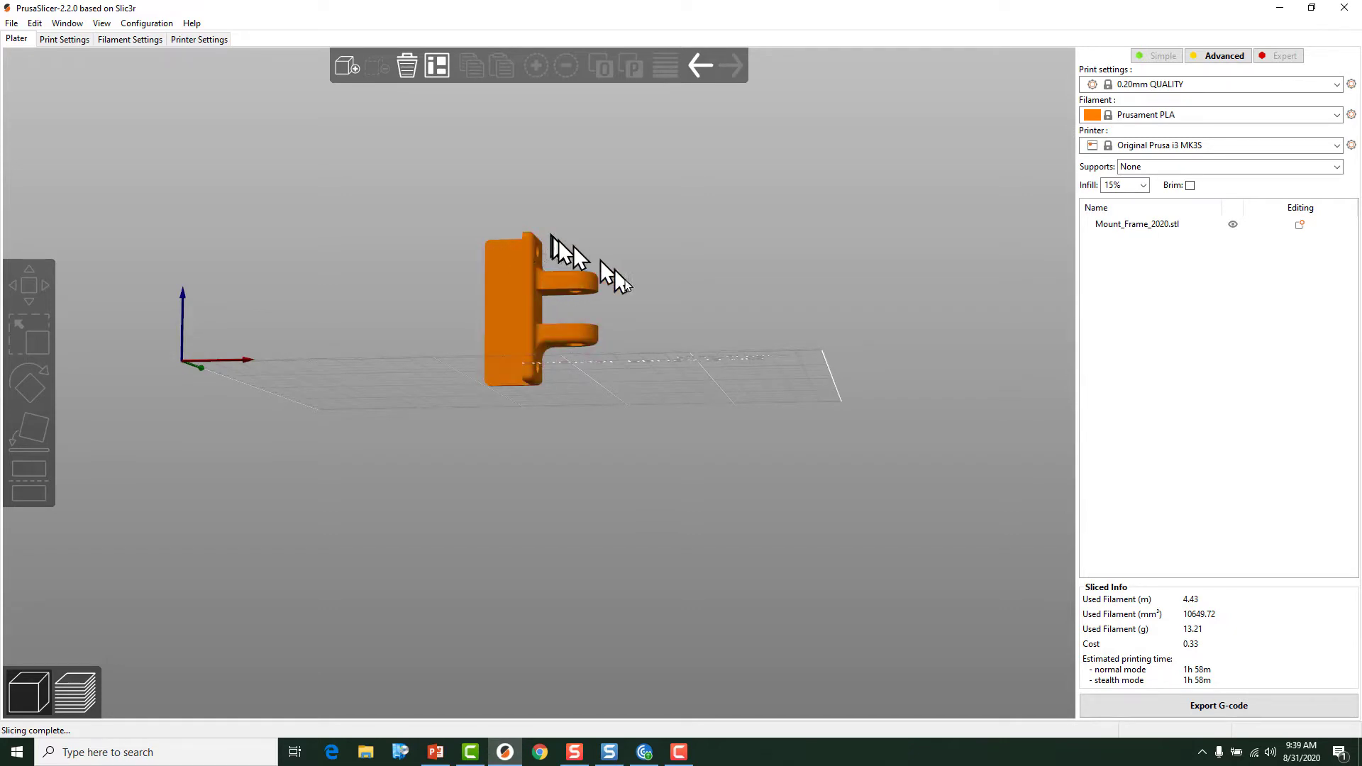
left_click_drag(660, 344, 598, 344)
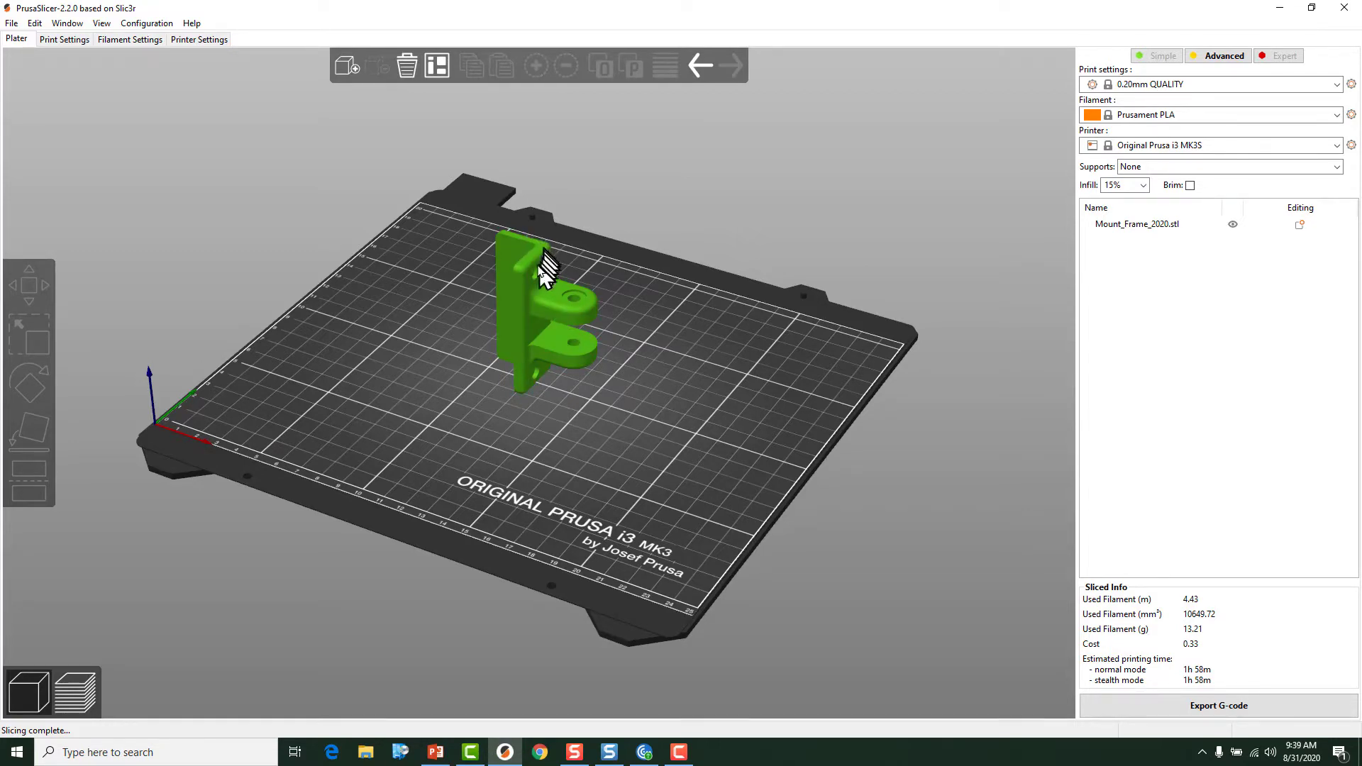
key("1")
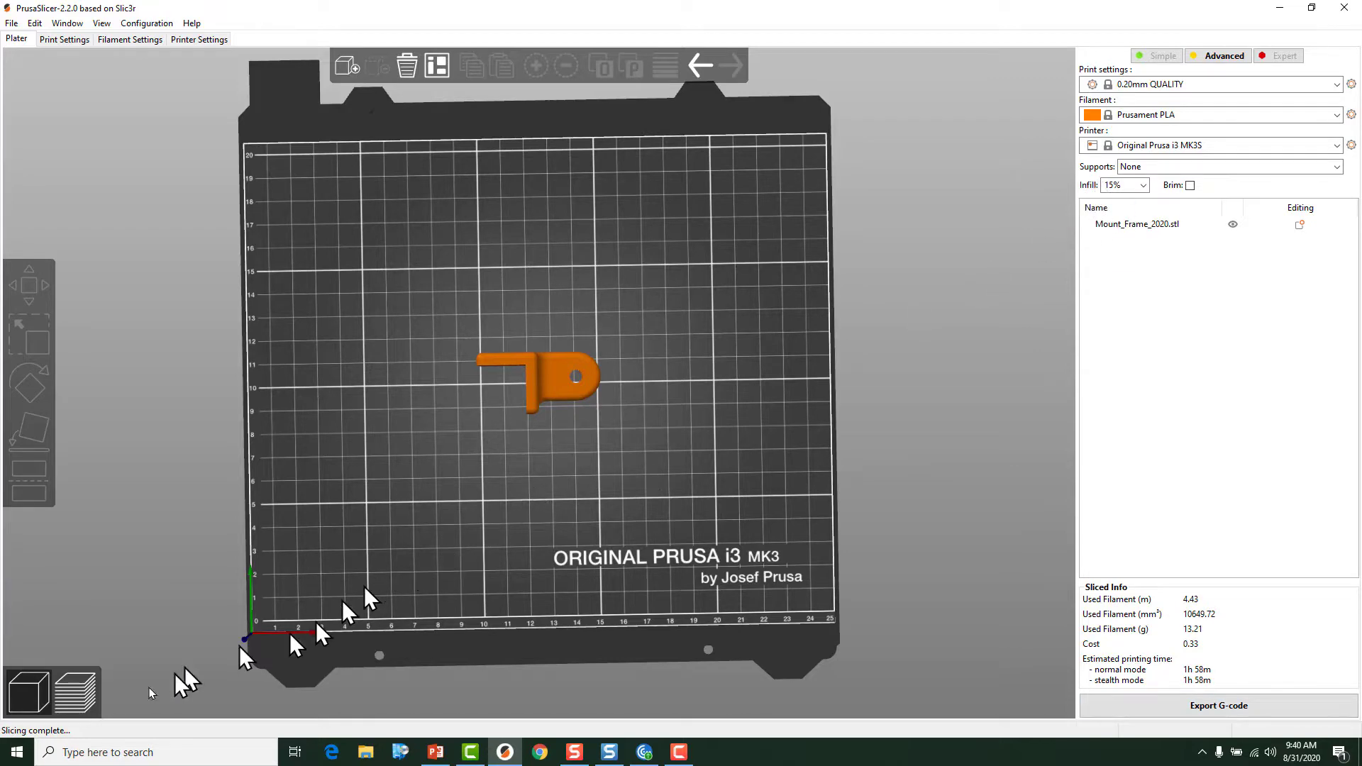
Switch to the sliced preview and zoom and tilt the view onto the bracket
left_click(75, 694)
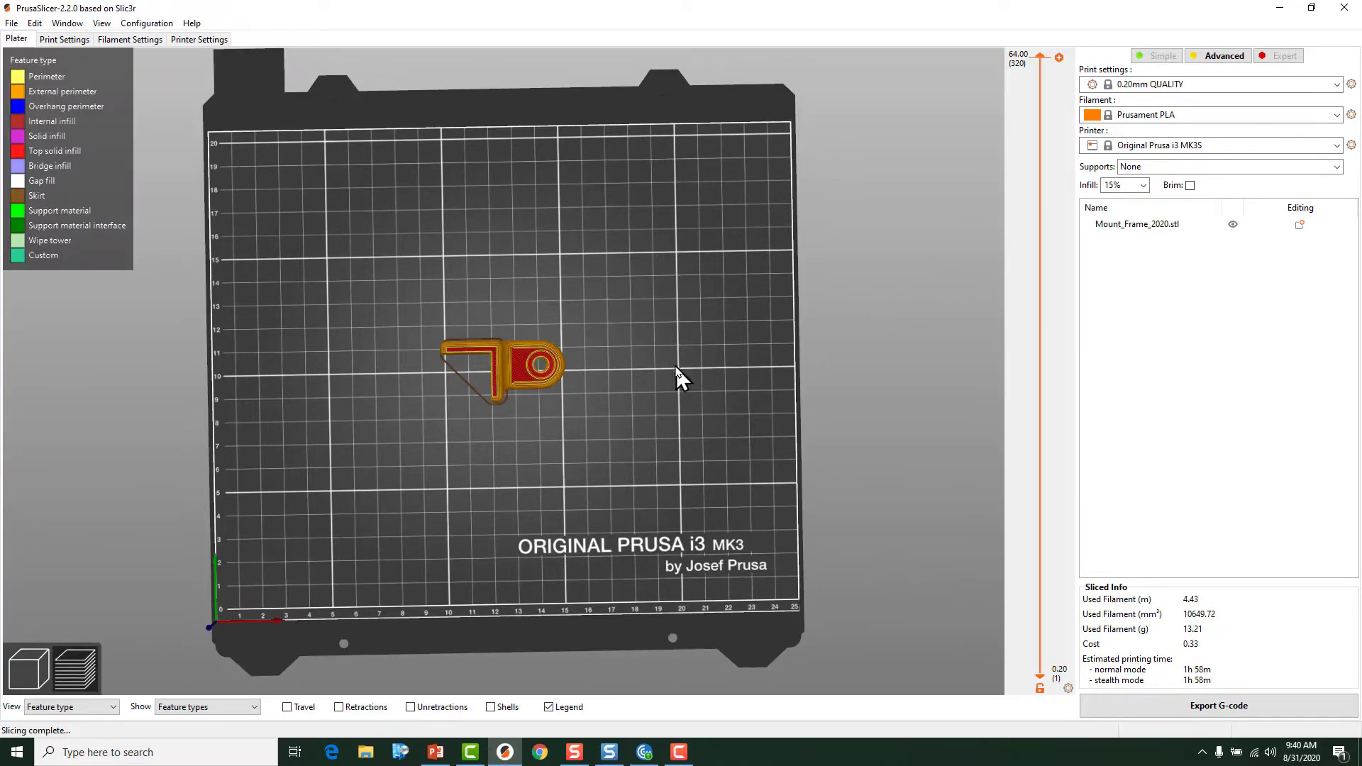
left_click_drag(521, 470, 507, 357)
scroll(504, 313, "up", 6)
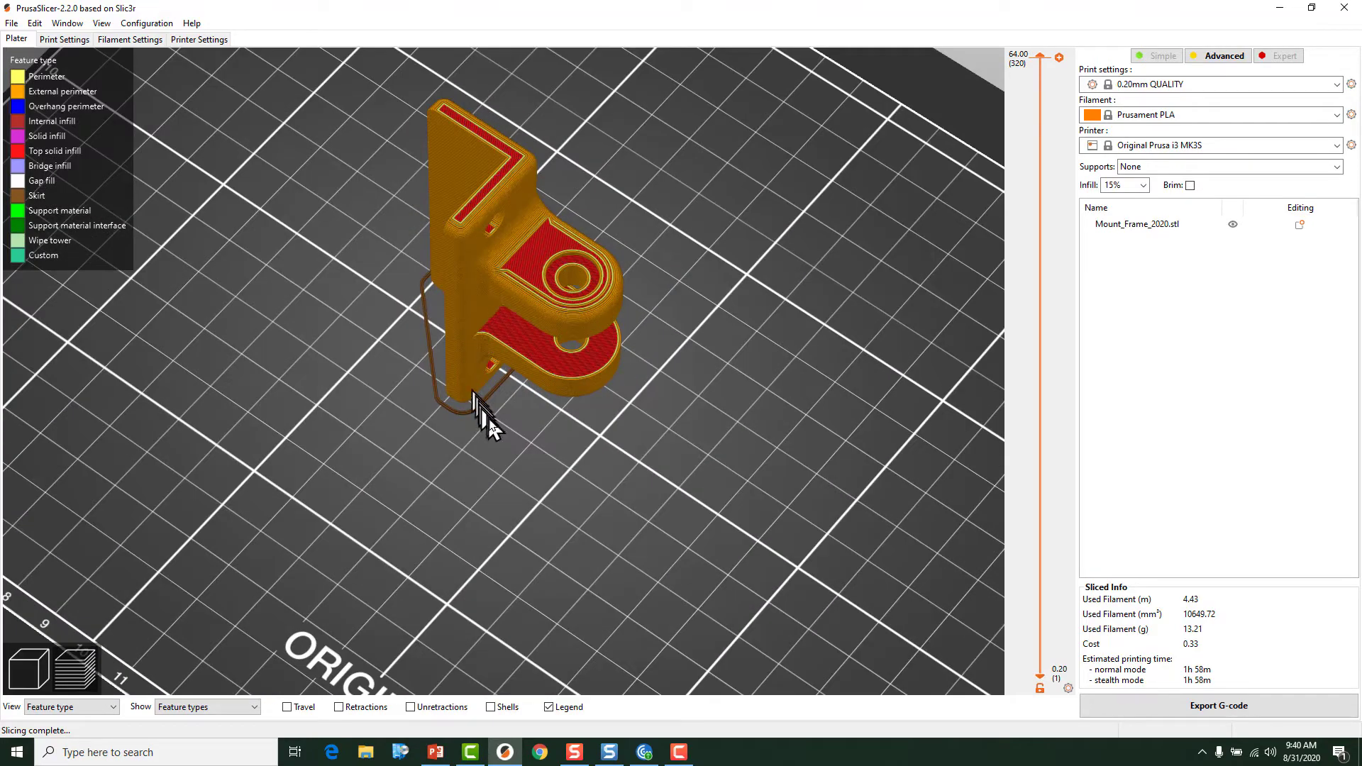
left_click_drag(491, 420, 500, 367)
left_click_drag(523, 240, 550, 342)
scroll(536, 302, "up", 5)
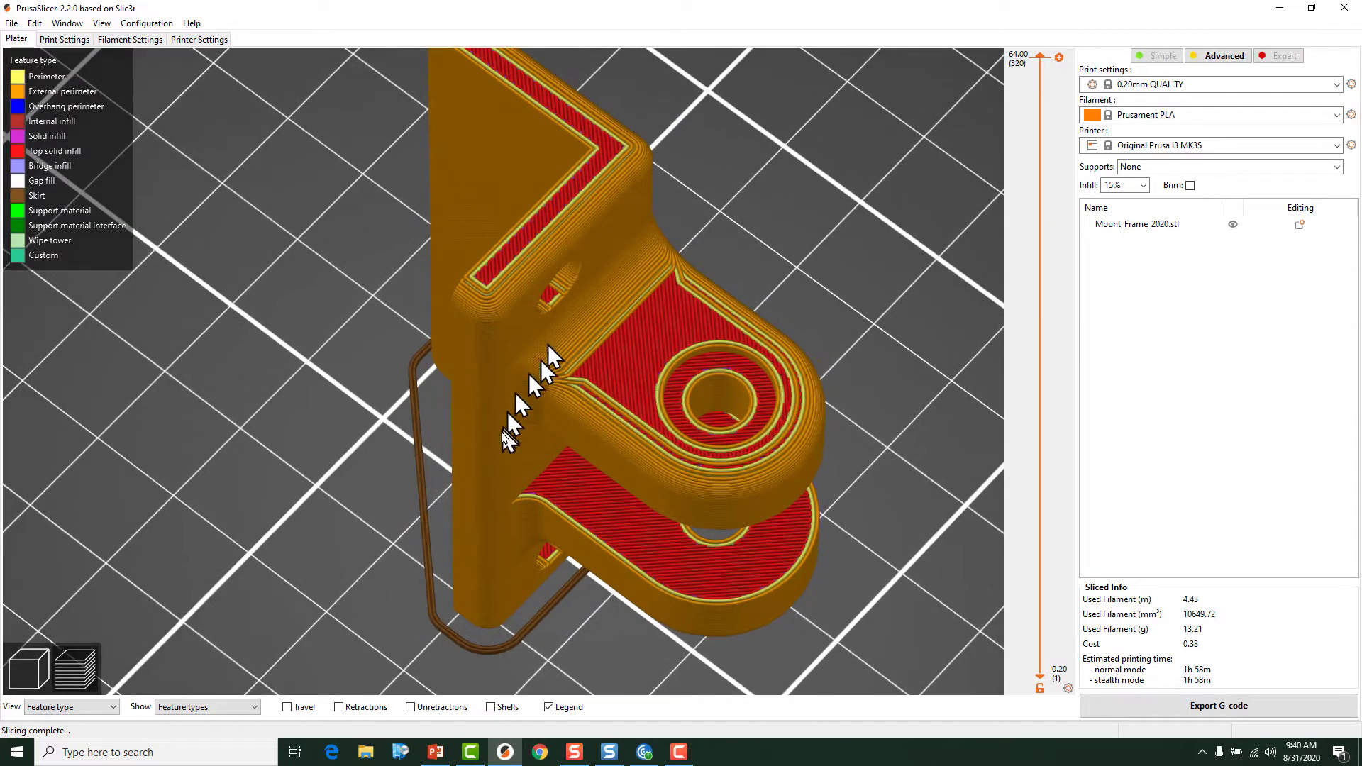
left_click_drag(504, 435, 540, 454)
right_click_drag(539, 454, 561, 539)
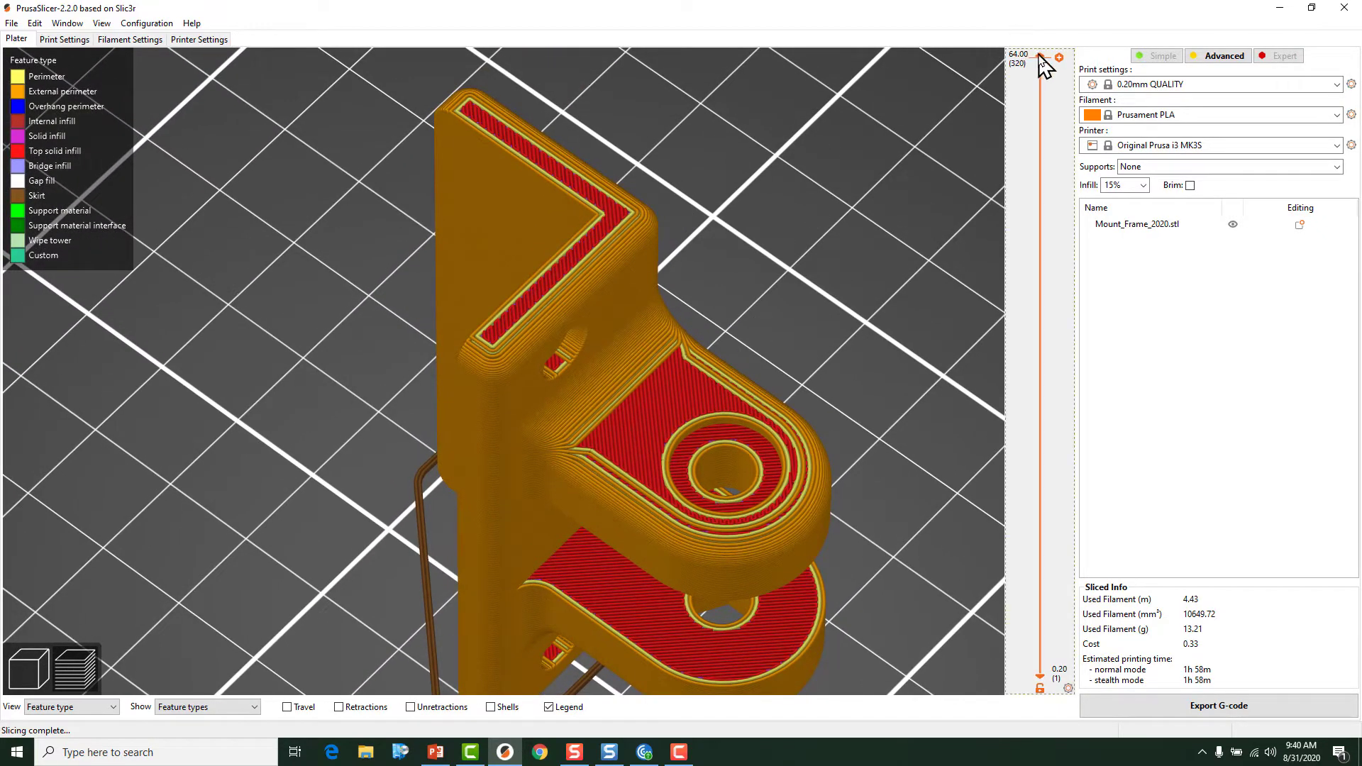
Lower the top layer shown in stages (60.80, 47.40 mm) to about 40 mm, exposing the infill
left_click_drag(1041, 57, 1038, 180)
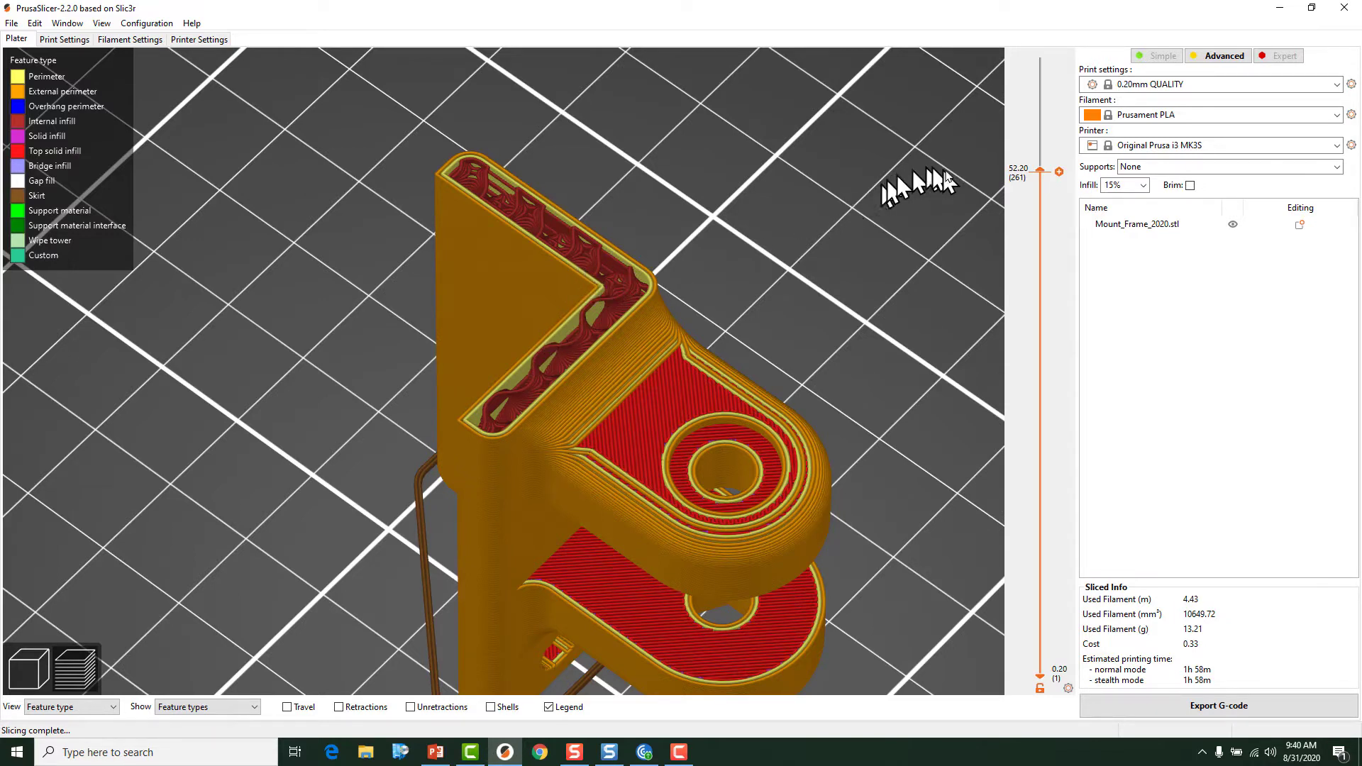
left_click_drag(1042, 171, 1042, 217)
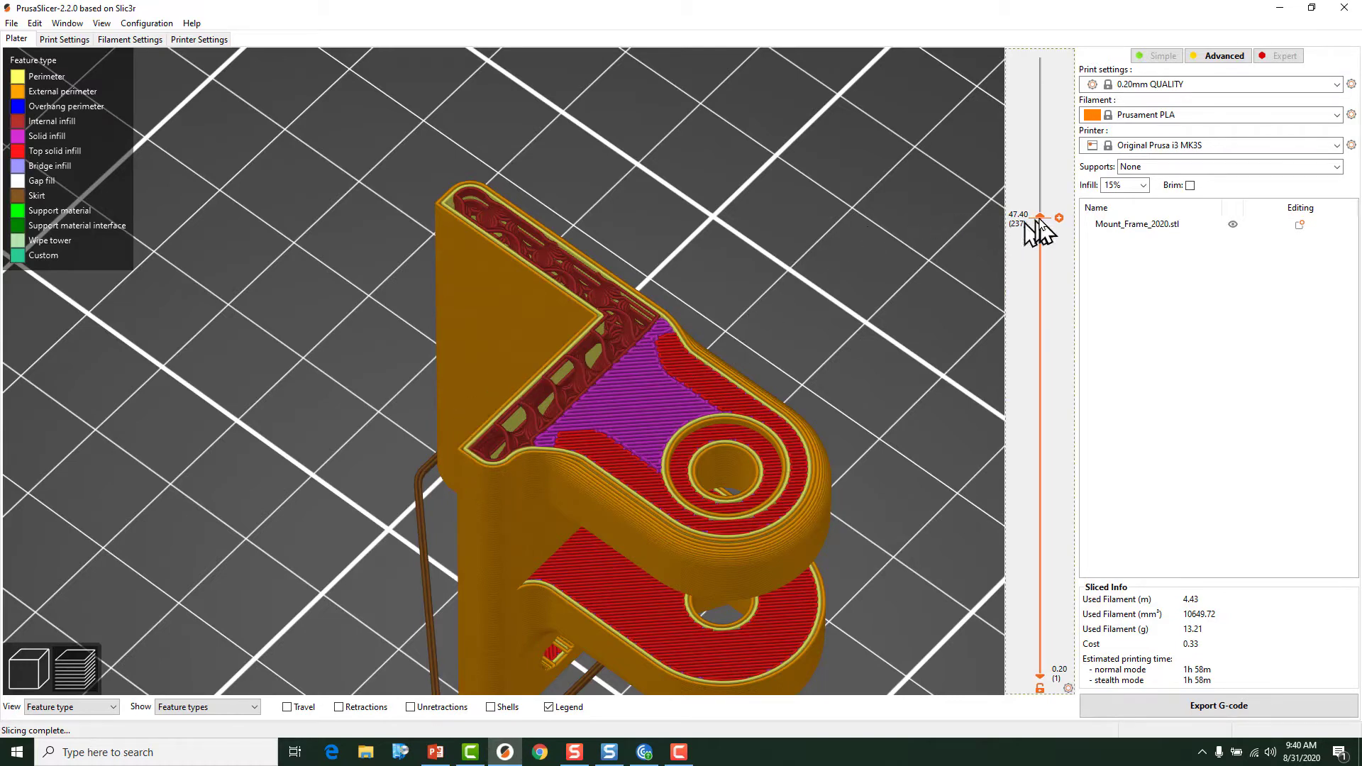
left_click_drag(1042, 218, 1044, 296)
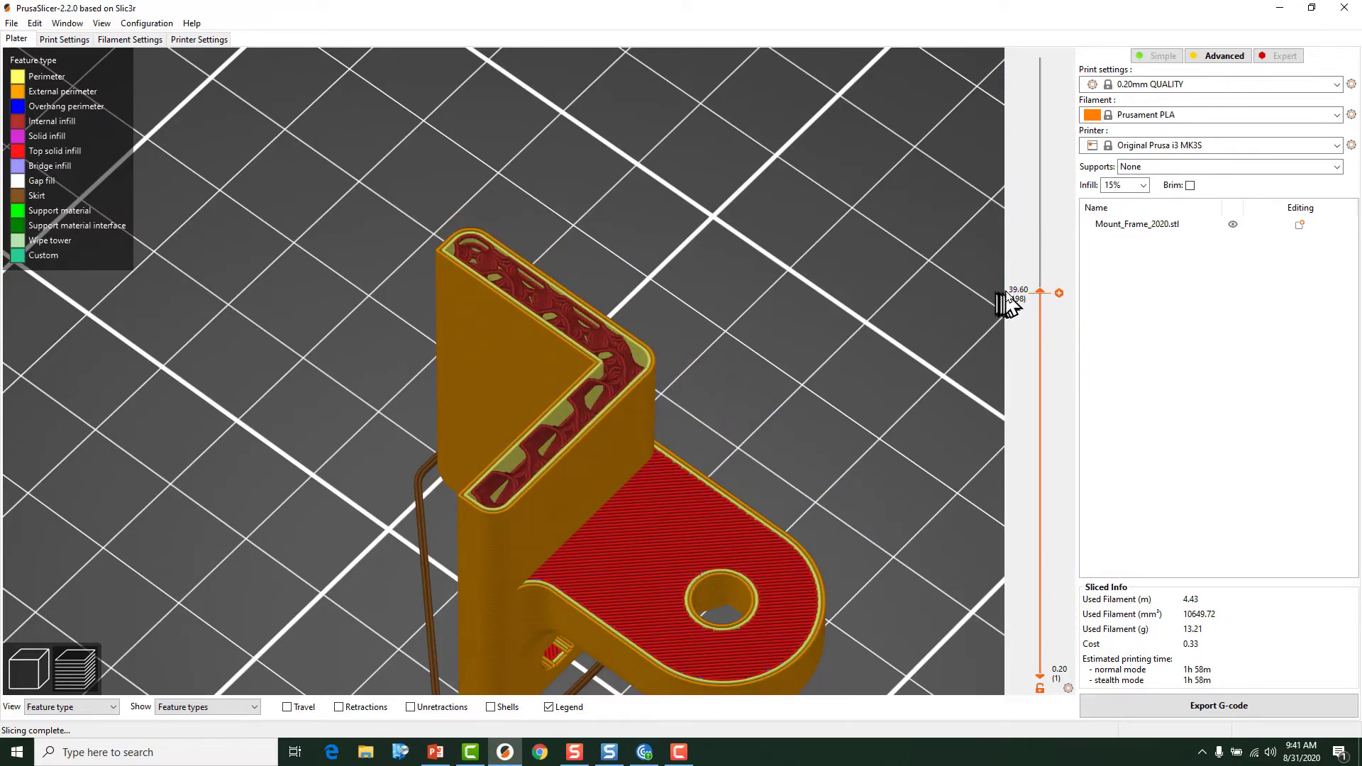
Restore all layers of the sliced bracket up to 64.00 mm
left_click_drag(1037, 298, 1011, 64)
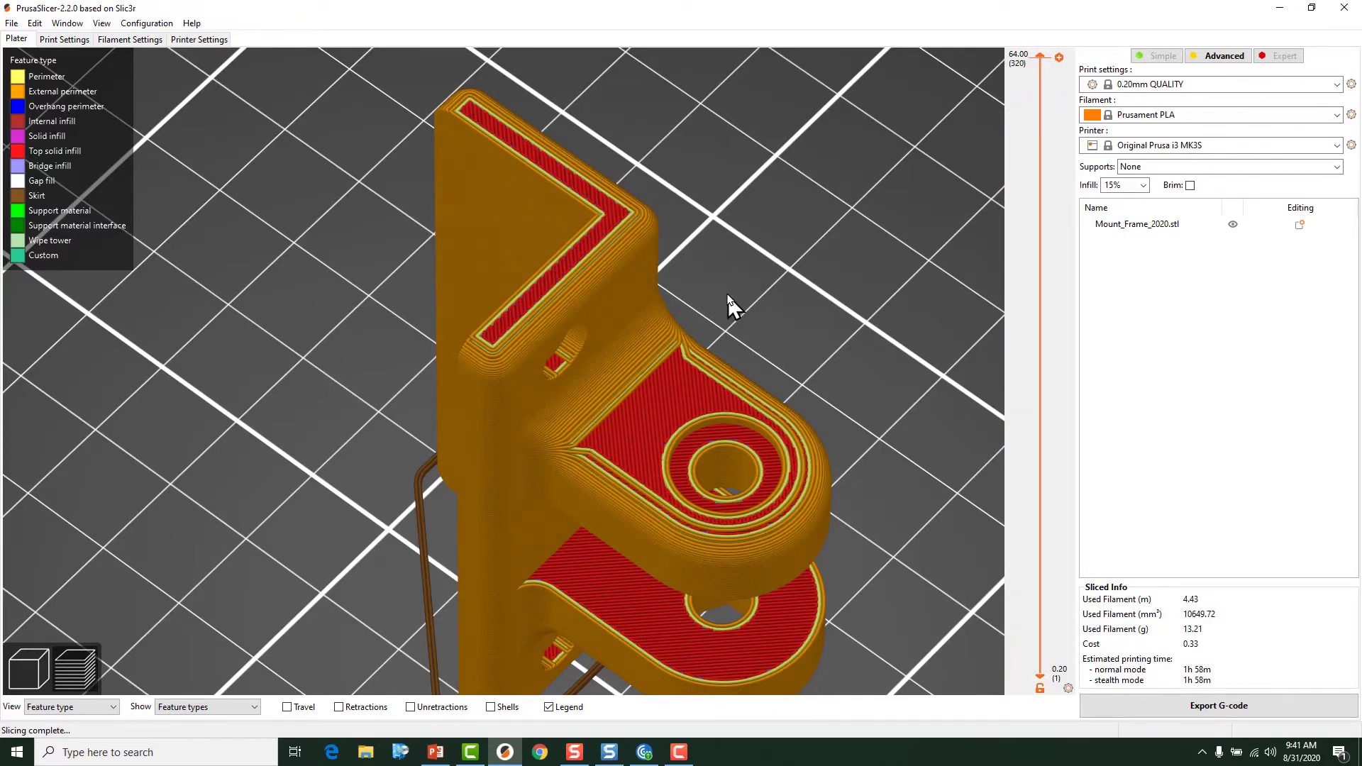
scroll(731, 305, "down", 2)
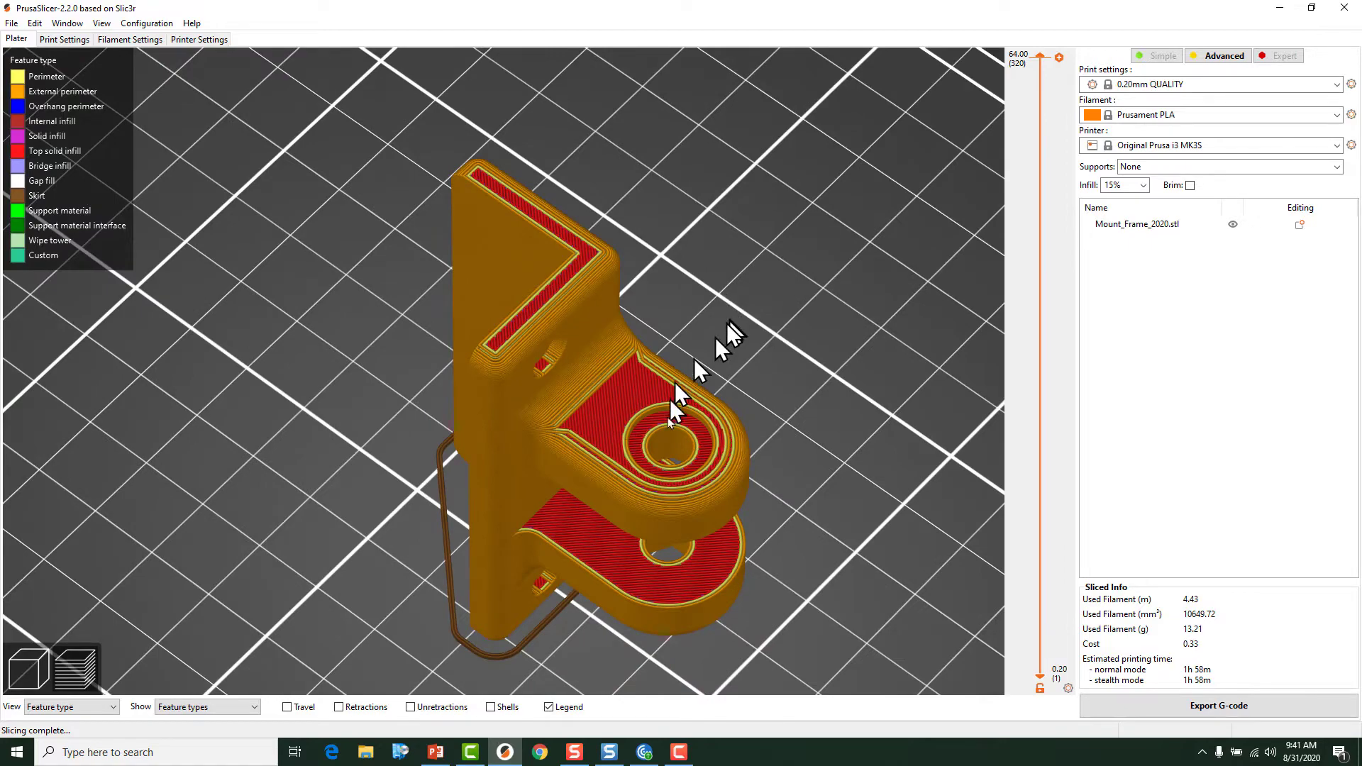
scroll(743, 342, "up", 3)
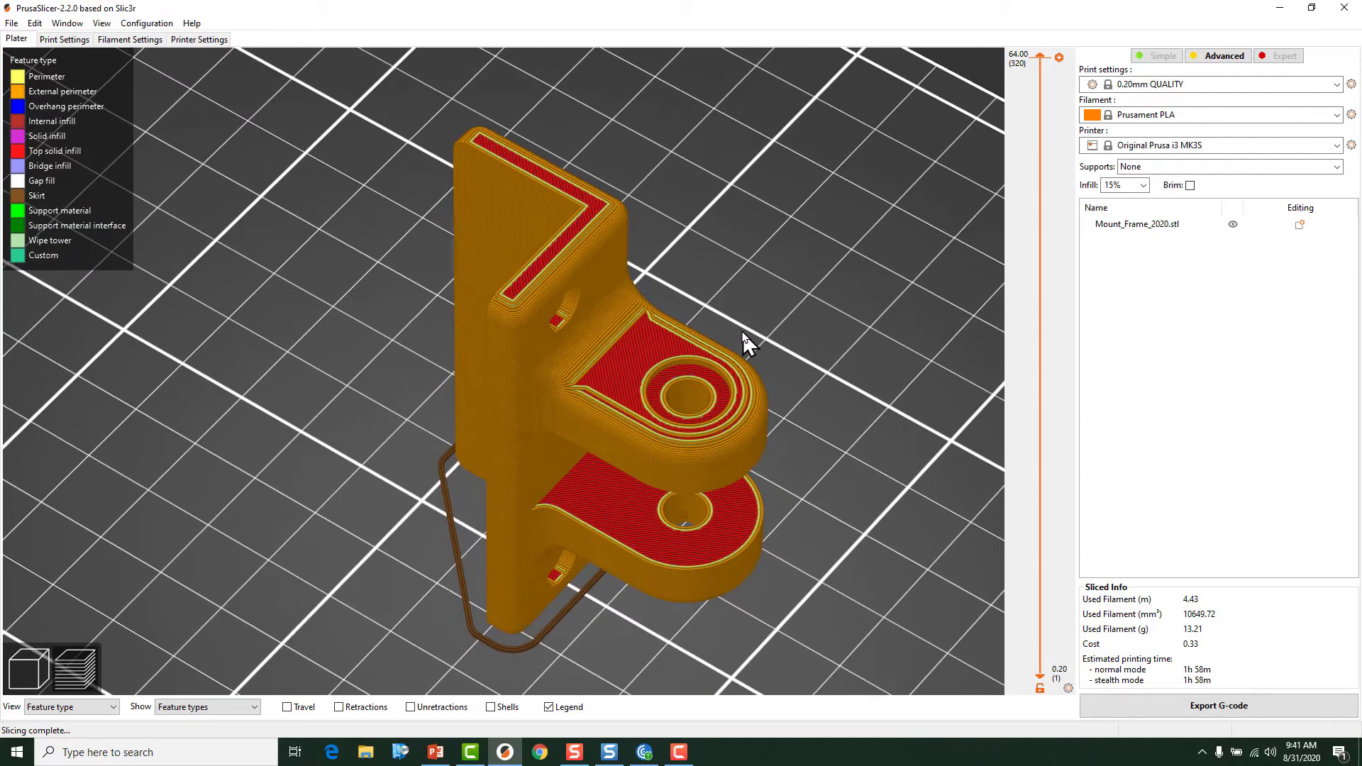
Review the full slice from a side view, then from an oblique view of the whole part
left_click_drag(744, 342, 758, 301)
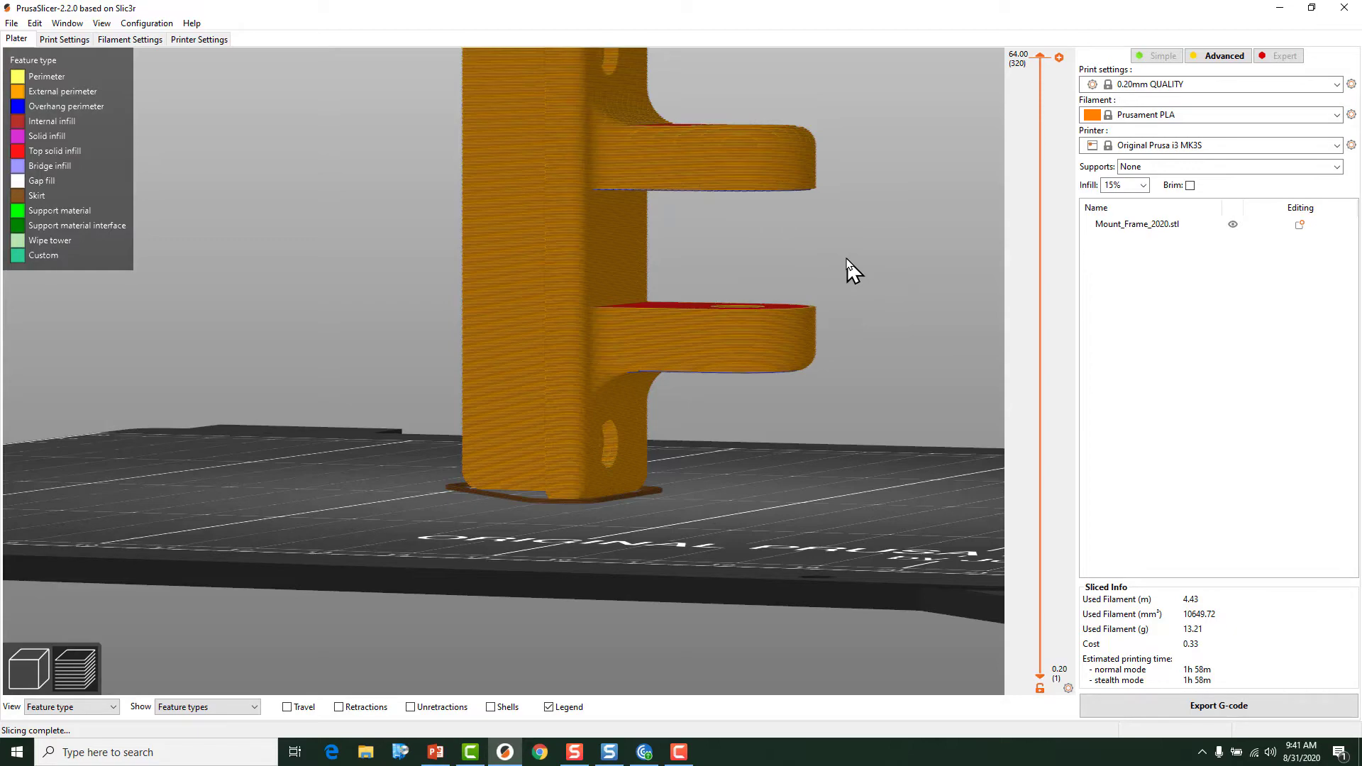
scroll(841, 268, "down", 5)
left_click_drag(841, 268, 752, 344)
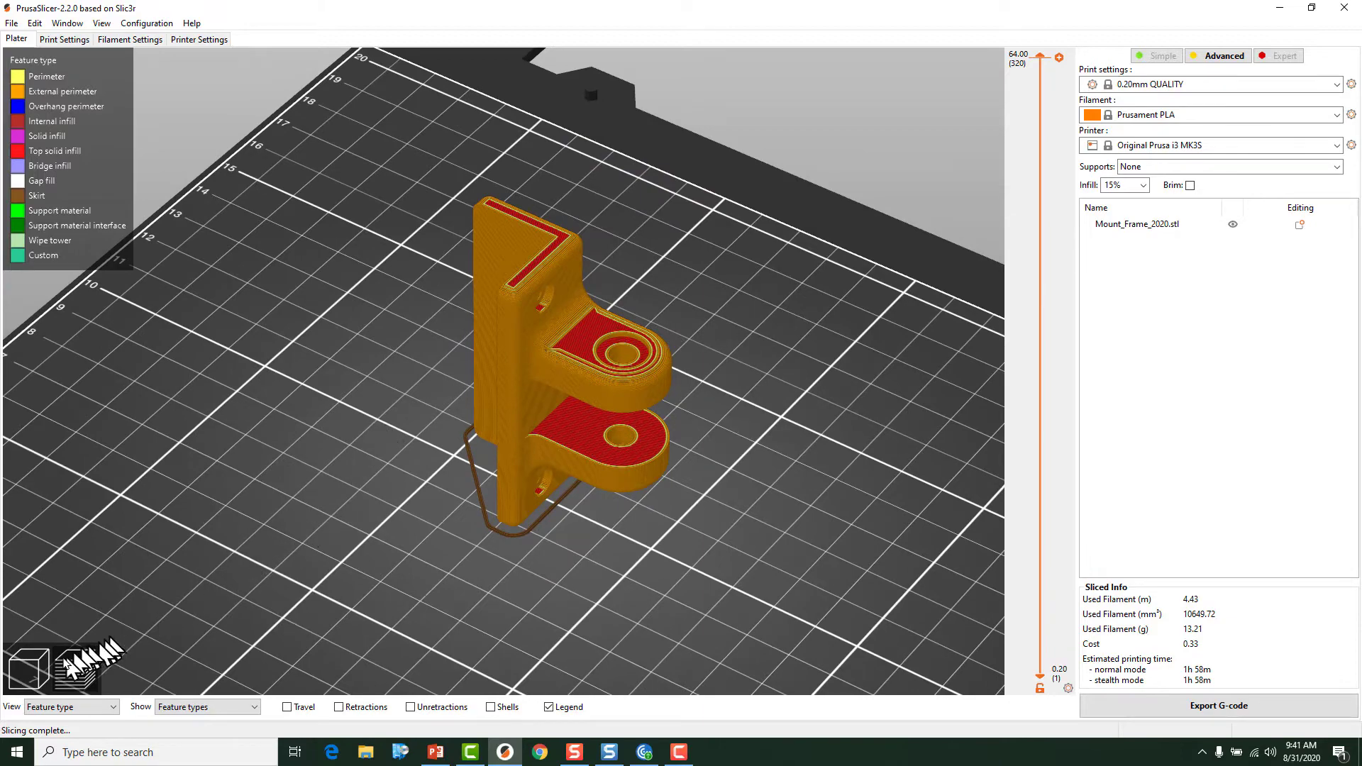
Return to the 3D editor and select the bracket from another side
left_click(30, 670)
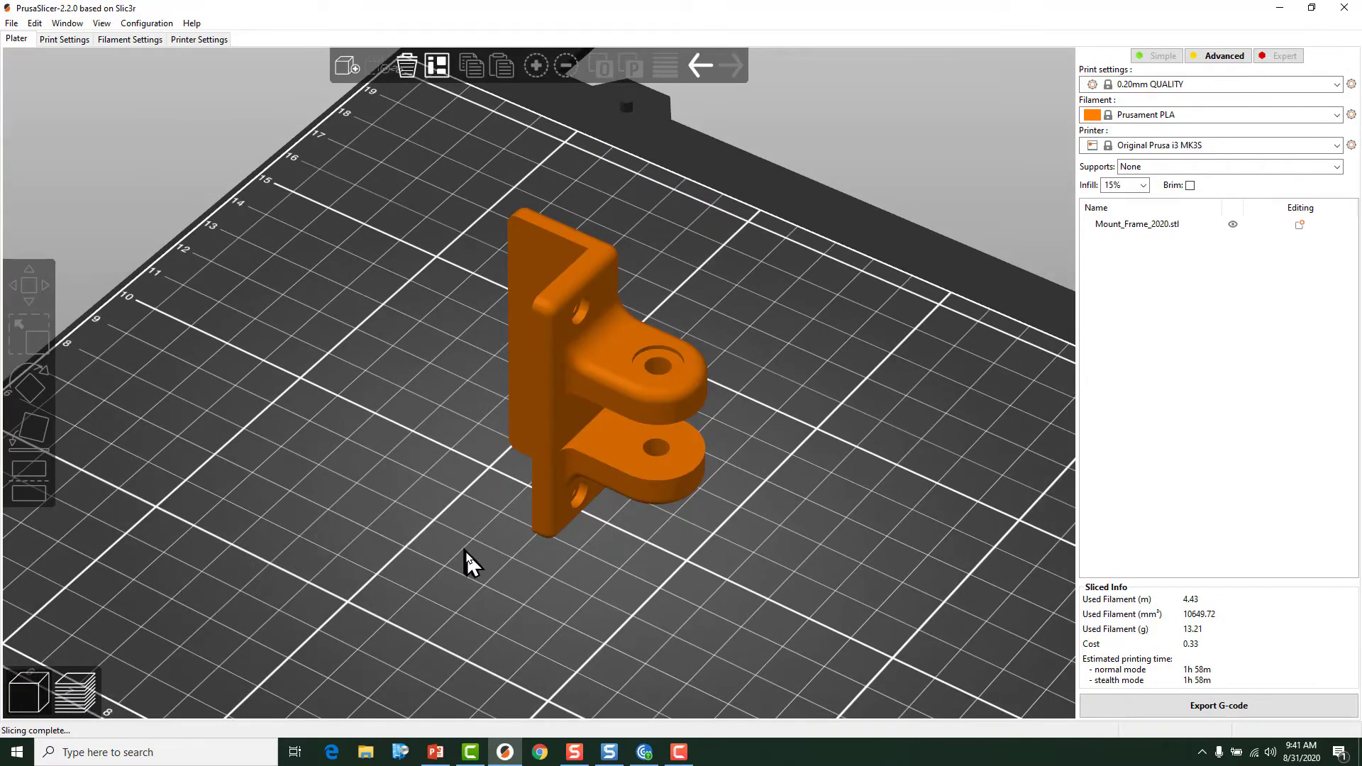
left_click_drag(466, 551, 364, 562)
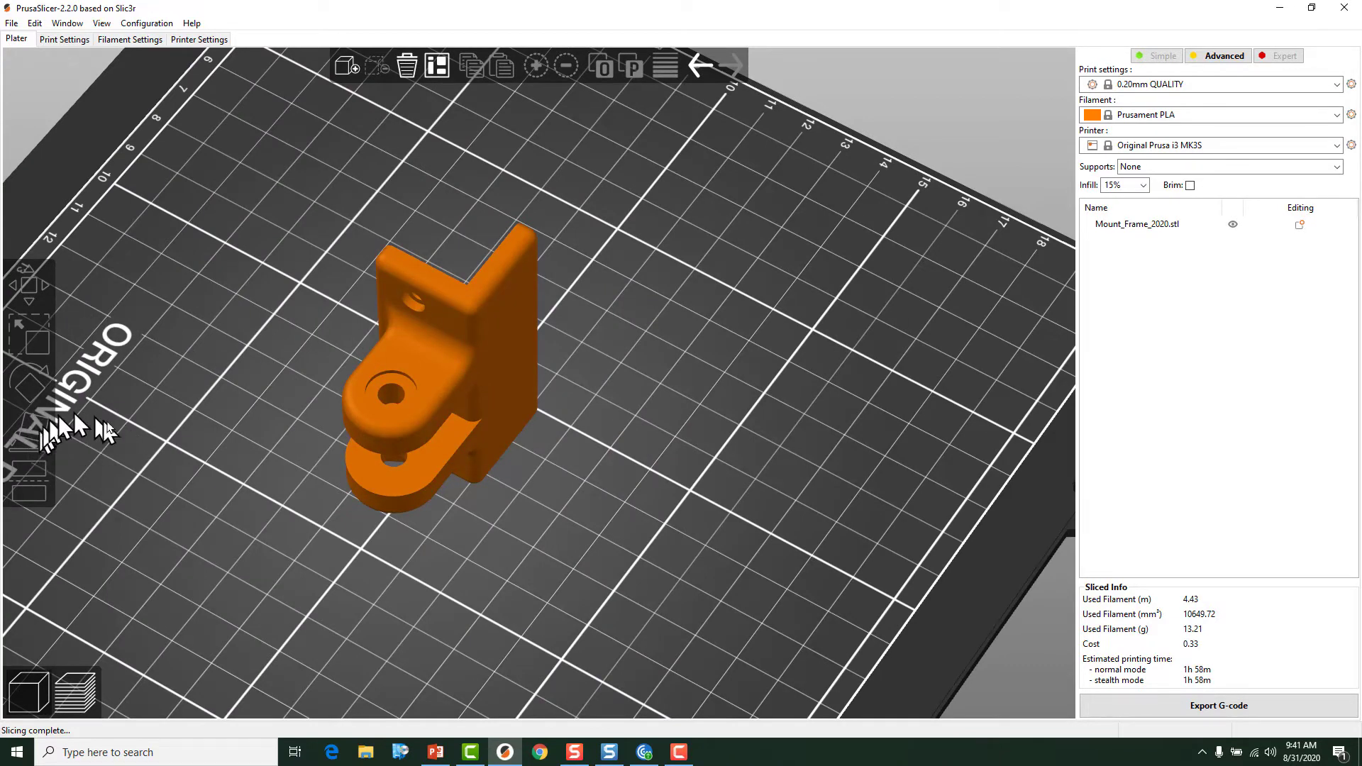
left_click(454, 334)
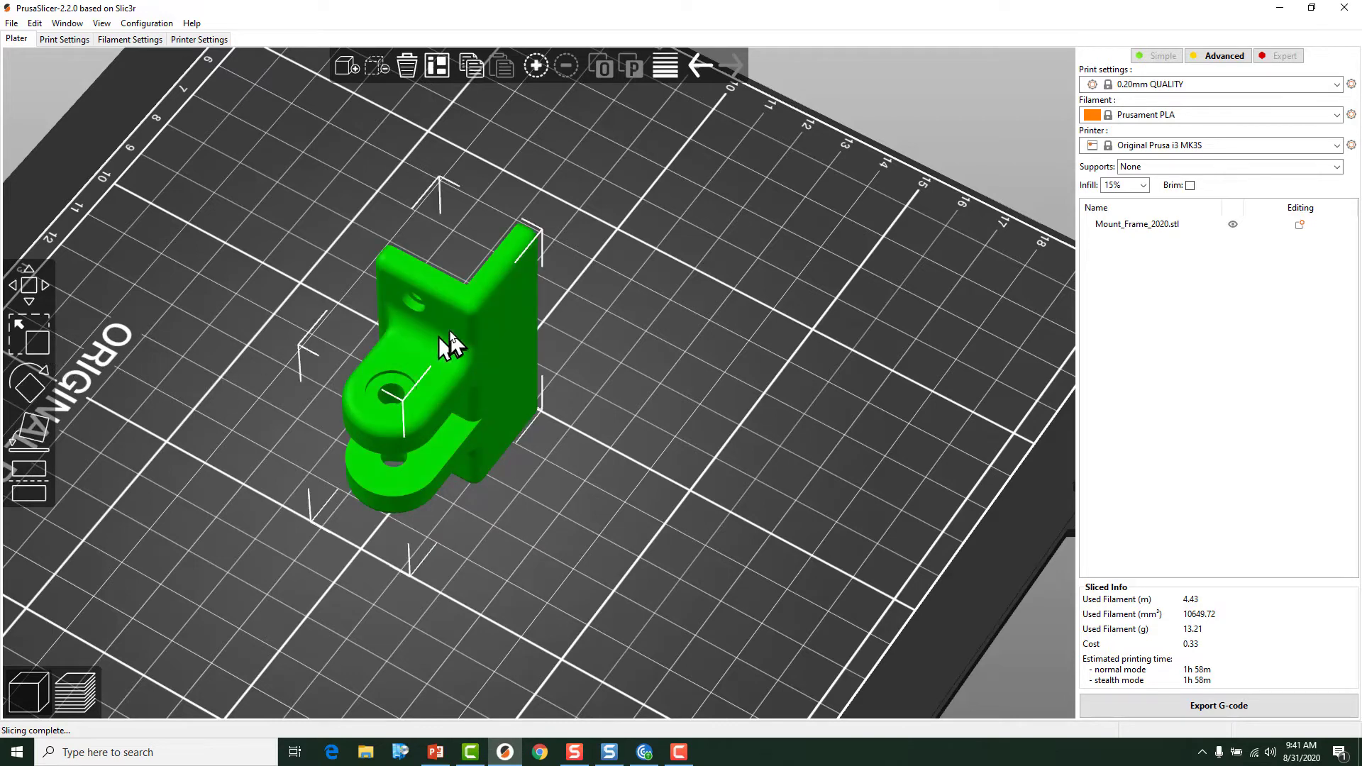
Lay the bracket flat on its back face, now 25 mm tall, and check it from low and above
left_click(31, 435)
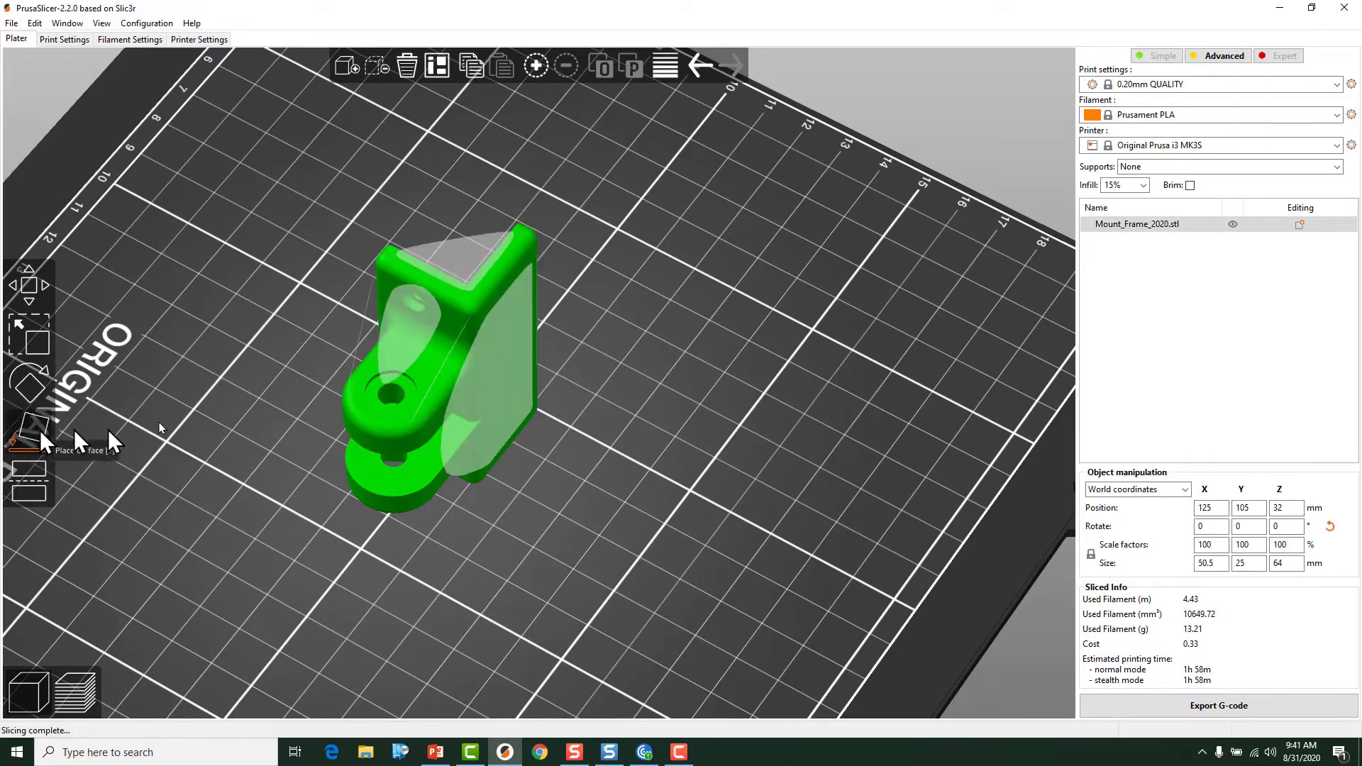
left_click(516, 348)
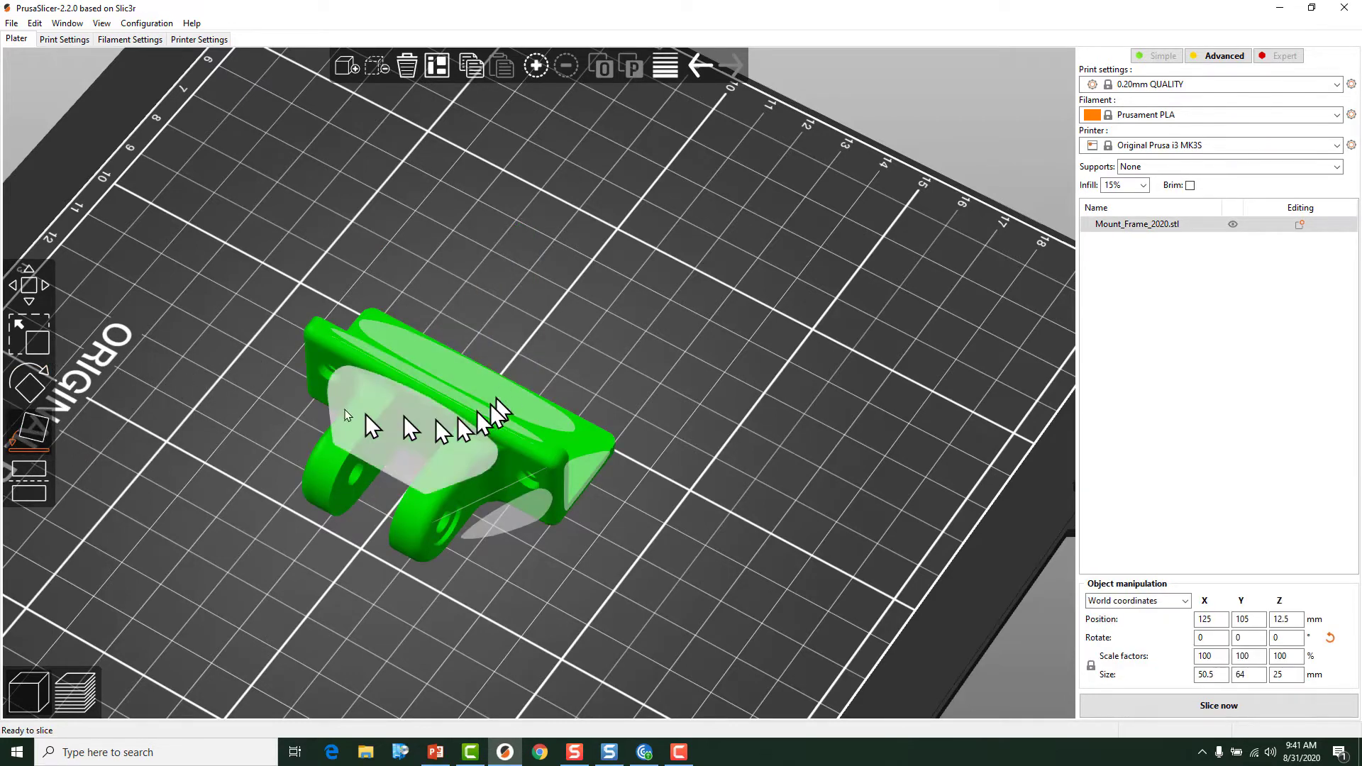
left_click(30, 423)
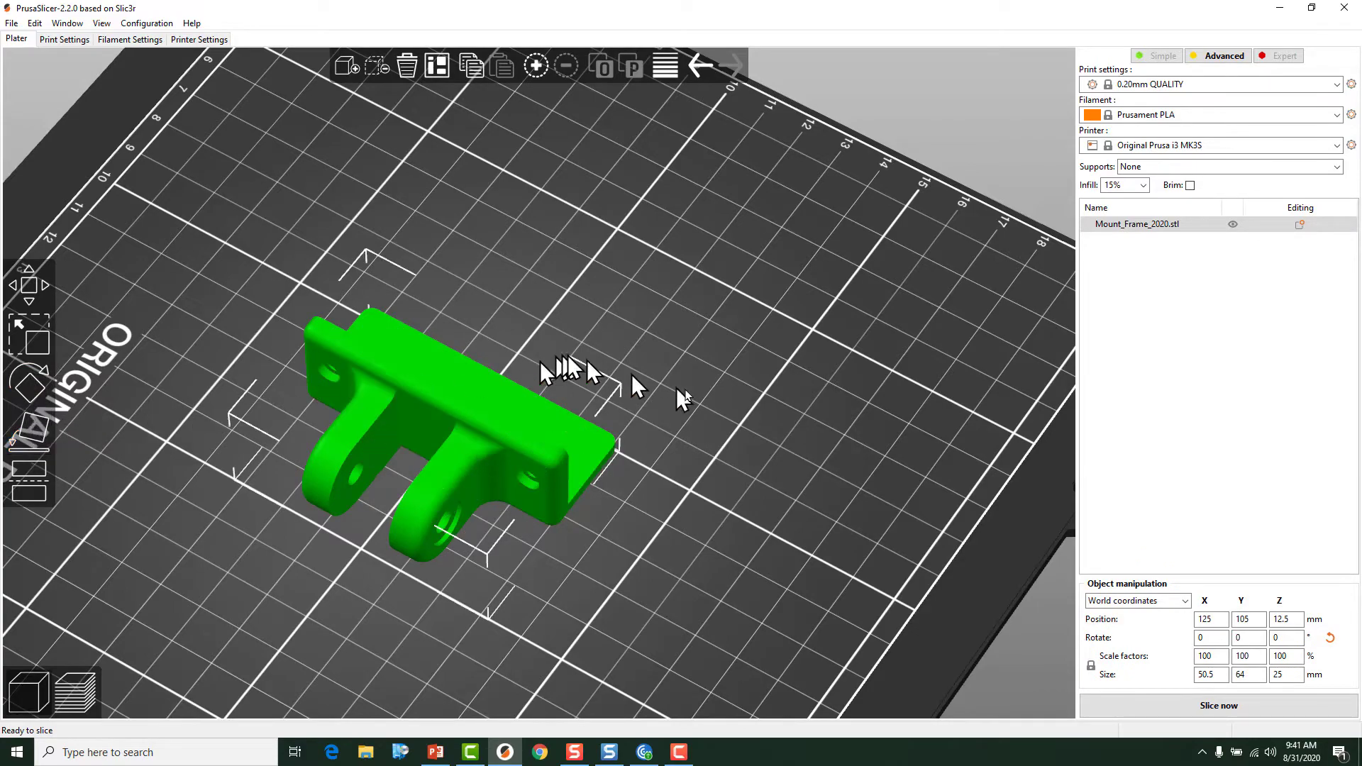
left_click_drag(692, 397, 647, 417)
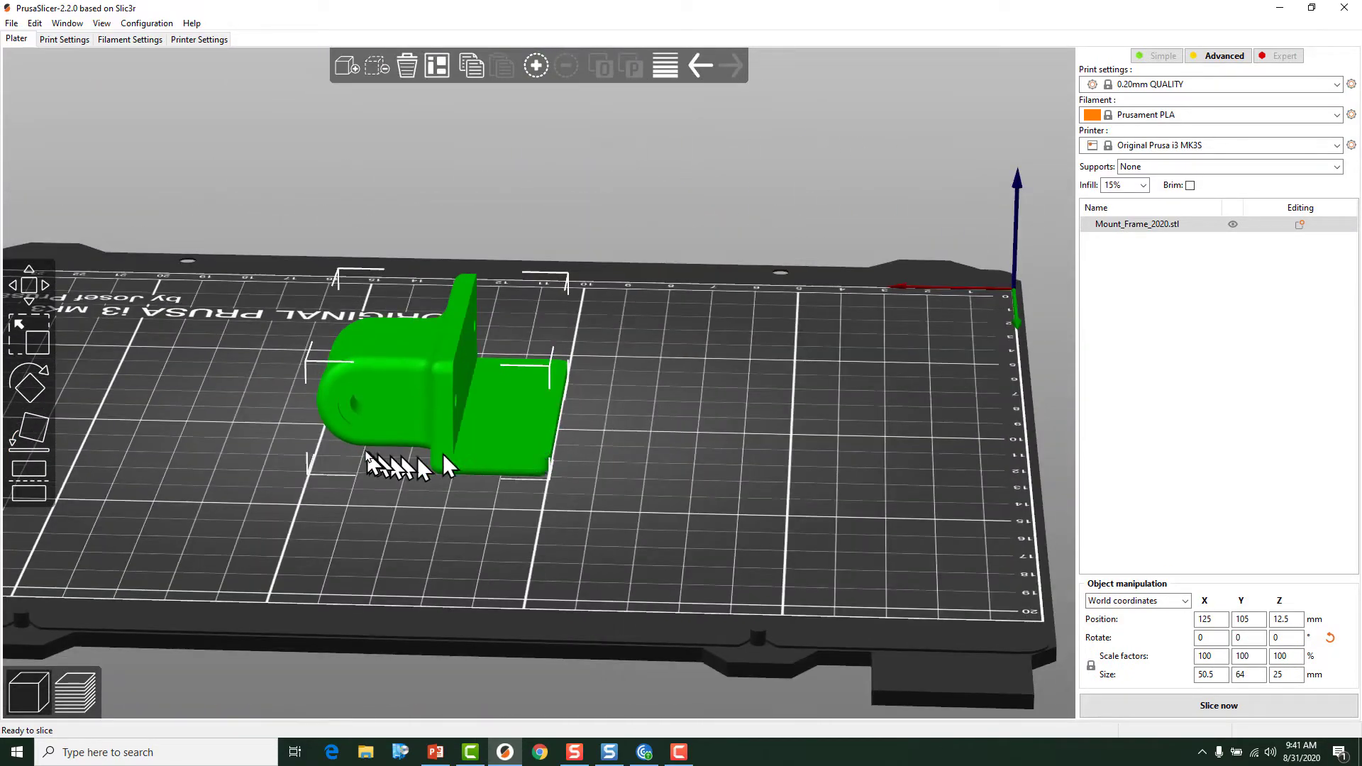
left_click_drag(600, 505, 700, 520)
Slice the flat bracket and show only its lower layers from a top-down view
left_click(1179, 702)
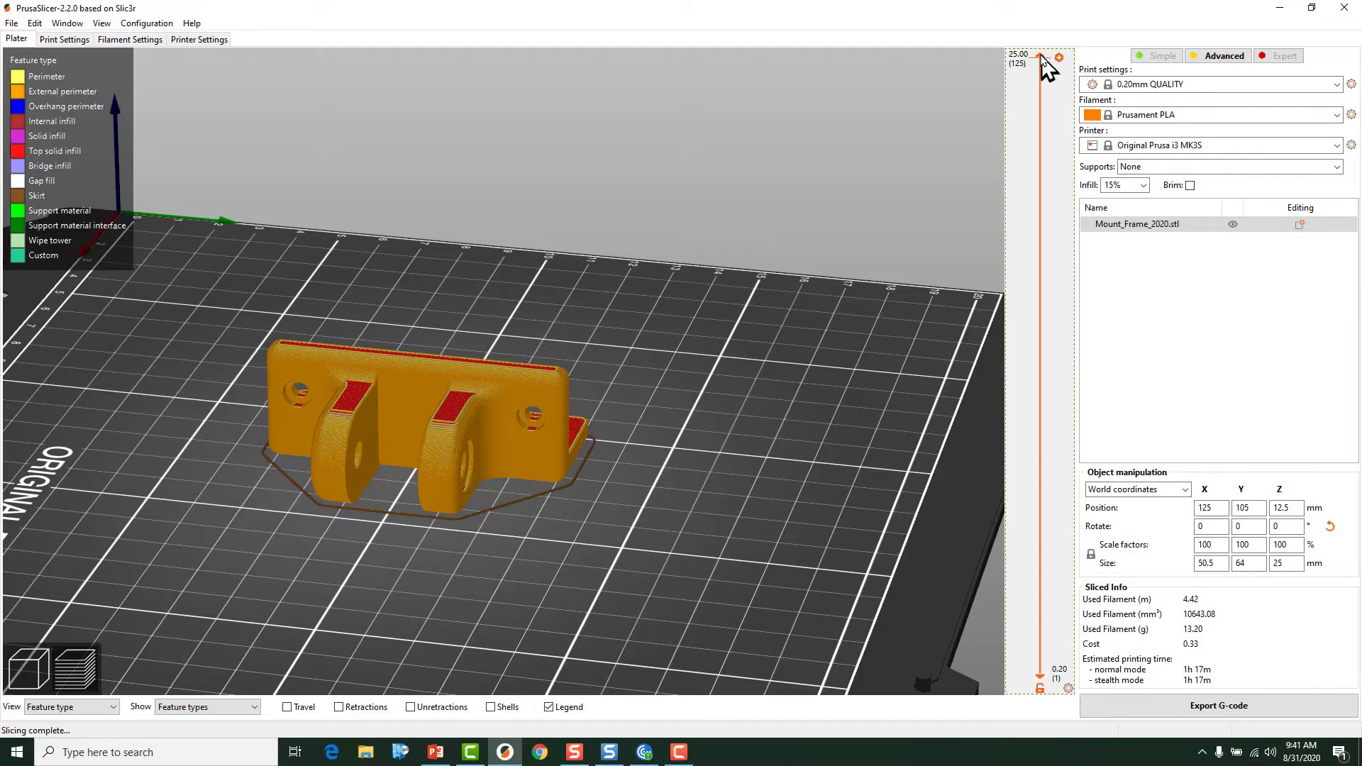
left_click_drag(1043, 58, 1009, 515)
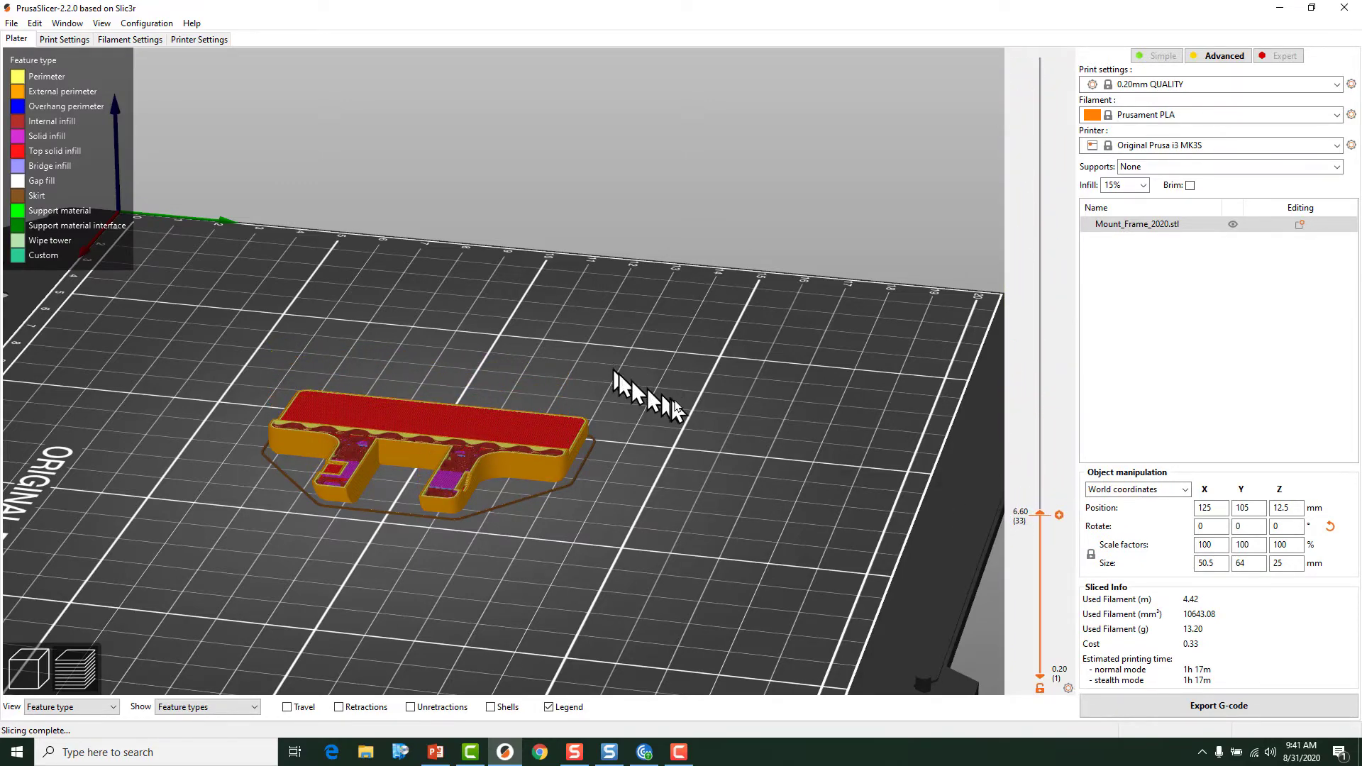
left_click_drag(678, 405, 618, 433)
scroll(411, 332, "up", 5)
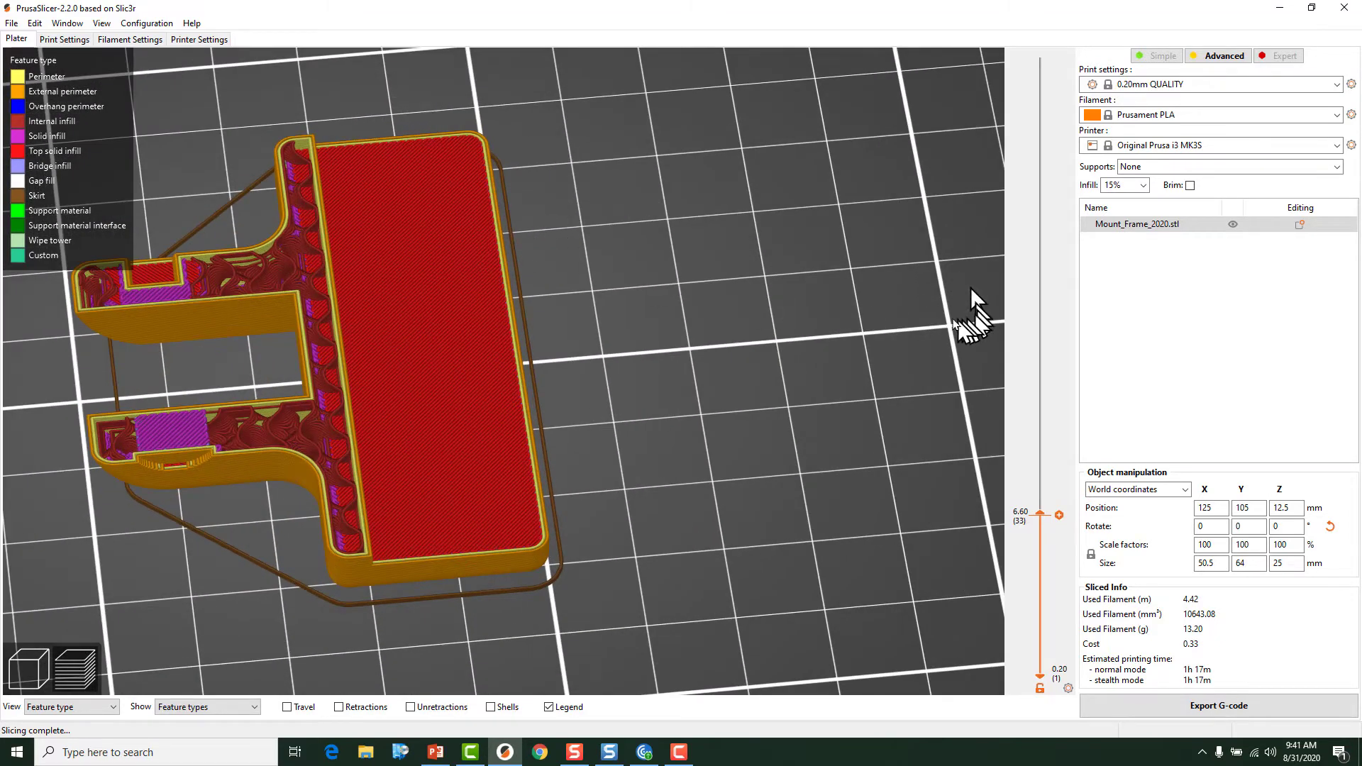
Step through layers around 5.00 mm comparing the arms' bridge and solid infill, then up to 9.40 mm
key("Down")
key("Down")
key("Down")
key("Down")
key("Down")
key("Down")
key("Down")
key("Down")
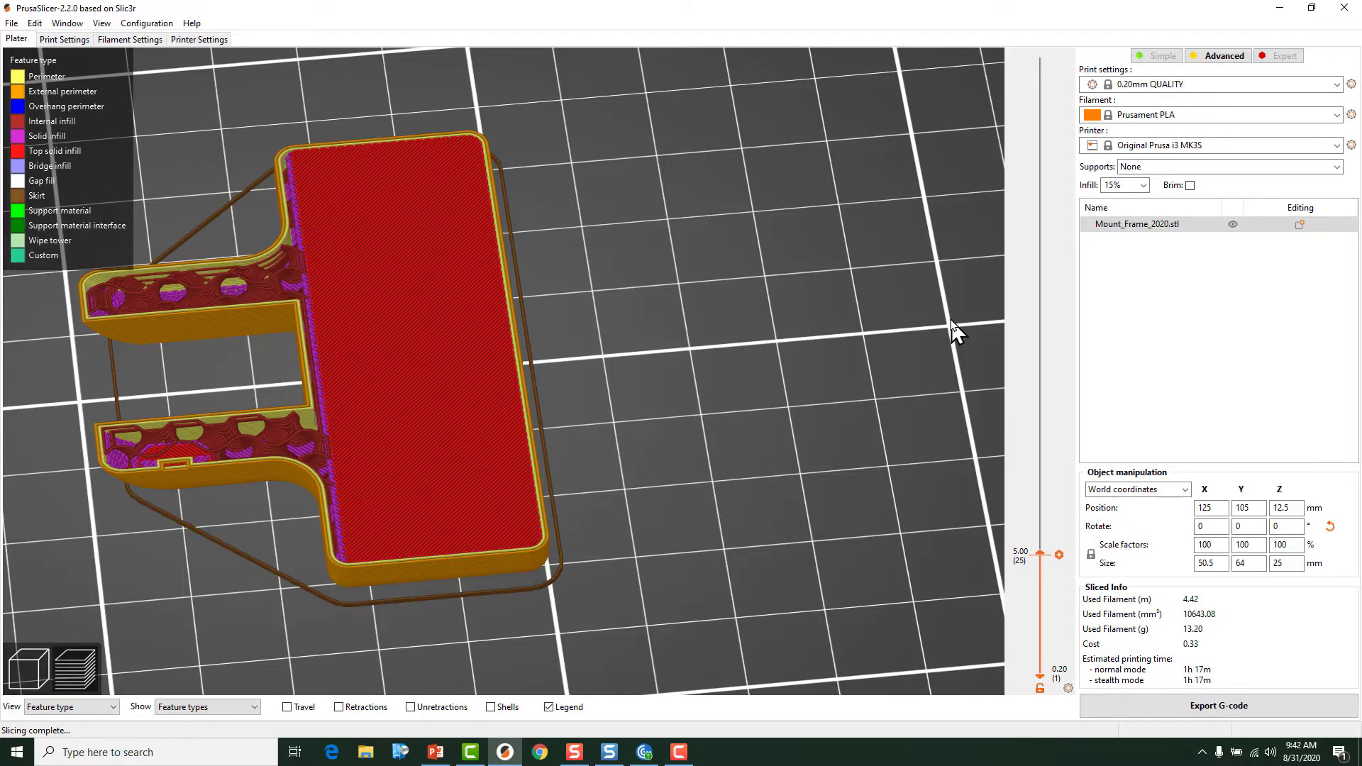
key("Up")
key("Up")
key("Down")
key("Down")
key("Up")
key("Down")
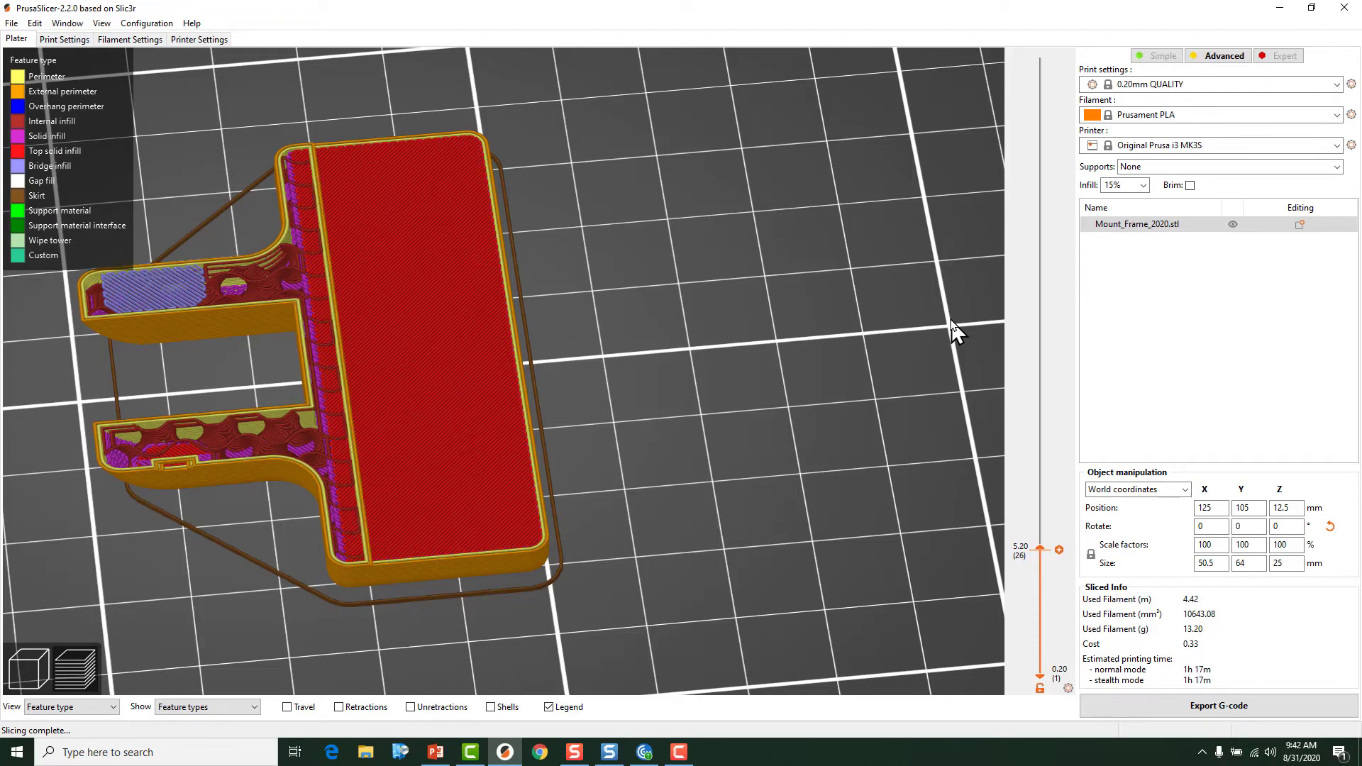
key("Down")
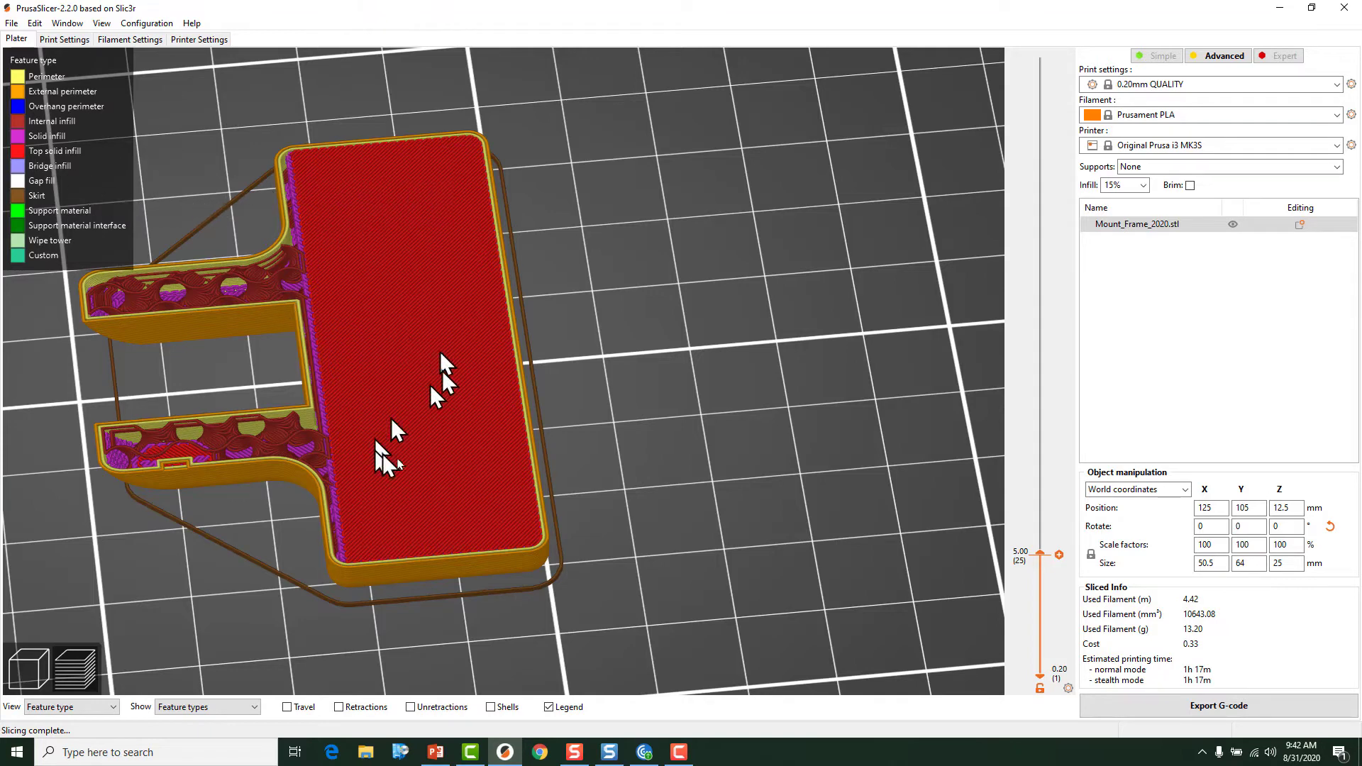
key("Up")
key("Up")
key("Up")
key("Up")
key("Up")
key("Up")
key("Up")
key("Up")
key("Up")
key("Up")
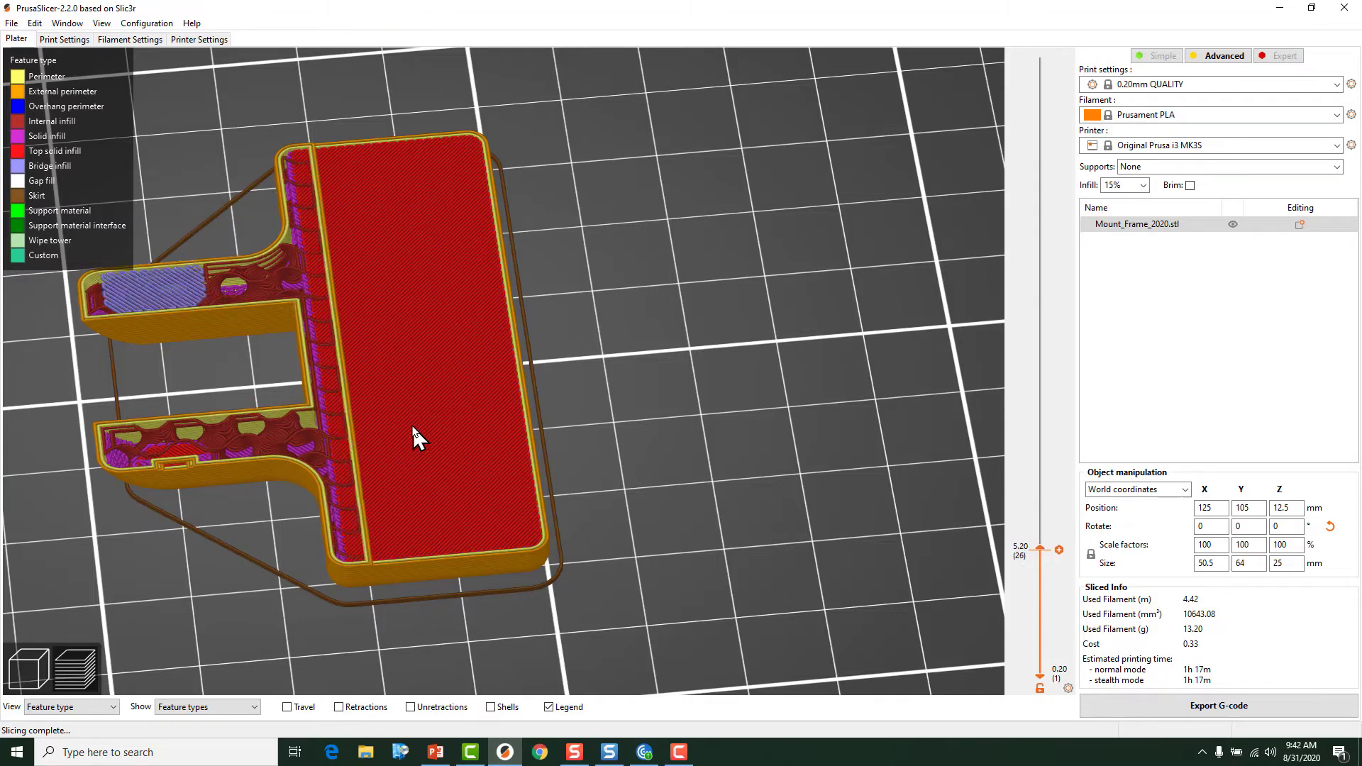
key("Up")
key("Up")
key("Up")
key("Up")
key("Up")
key("Up")
key("Up")
key("Up")
key("Up")
key("Up")
key("Up")
key("Up")
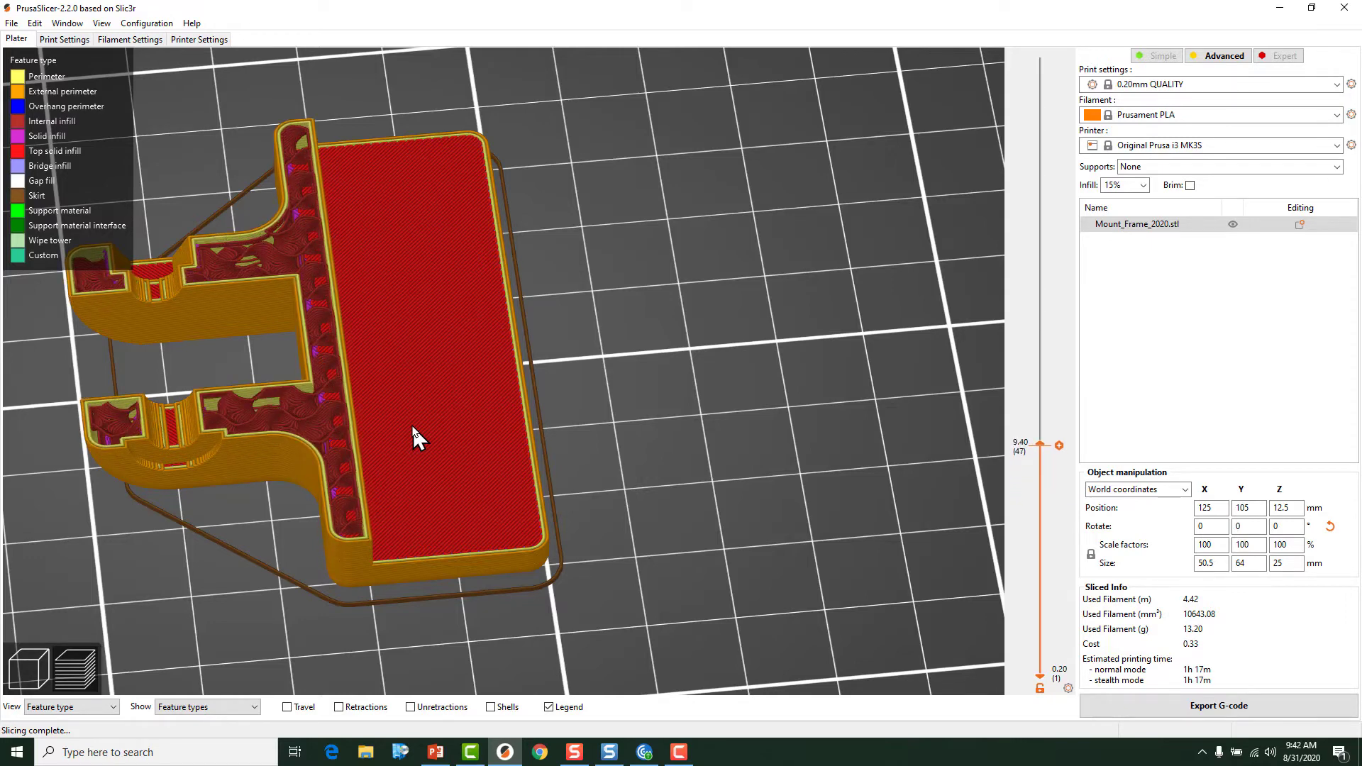
From a low side view, drop back to 5.00 mm, then reveal all layers up to 25.00 mm
left_click_drag(391, 466, 390, 426)
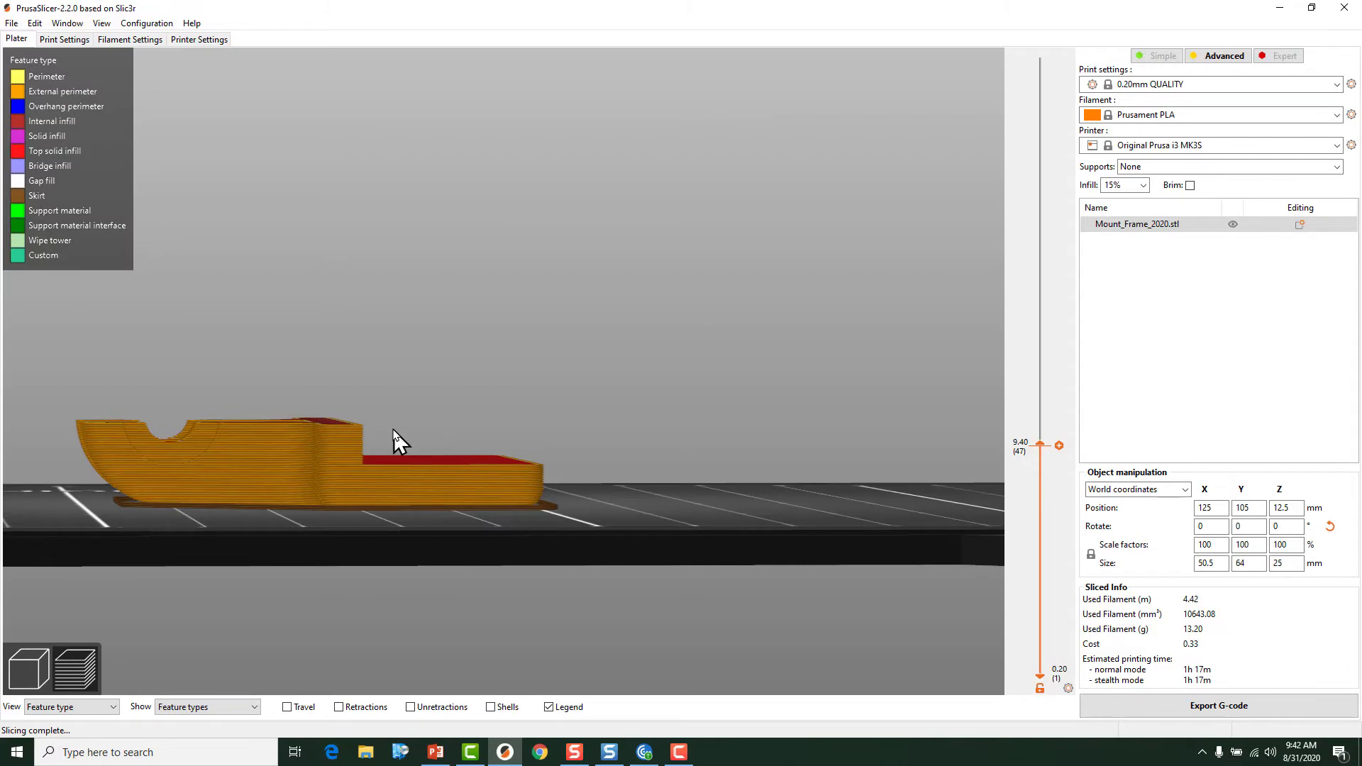
key("Down")
key("Down")
key("Down")
key("Down")
key("Down")
key("Down")
key("Down")
key("Down")
key("Down")
key("Down")
key("Down")
key("Down")
key("Down")
key("Down")
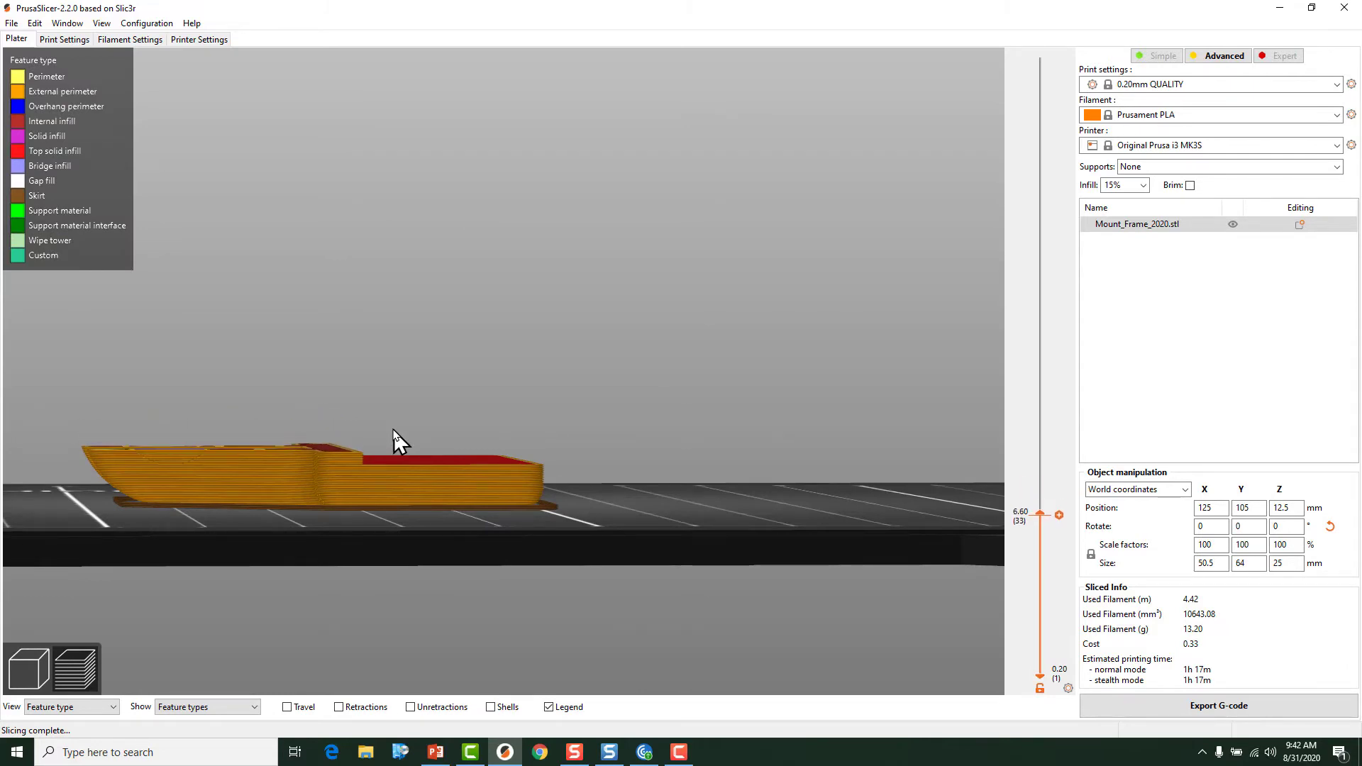
key("Down")
key("Down")
key("Down")
key("Down")
key("Down")
key("Down")
key("Down")
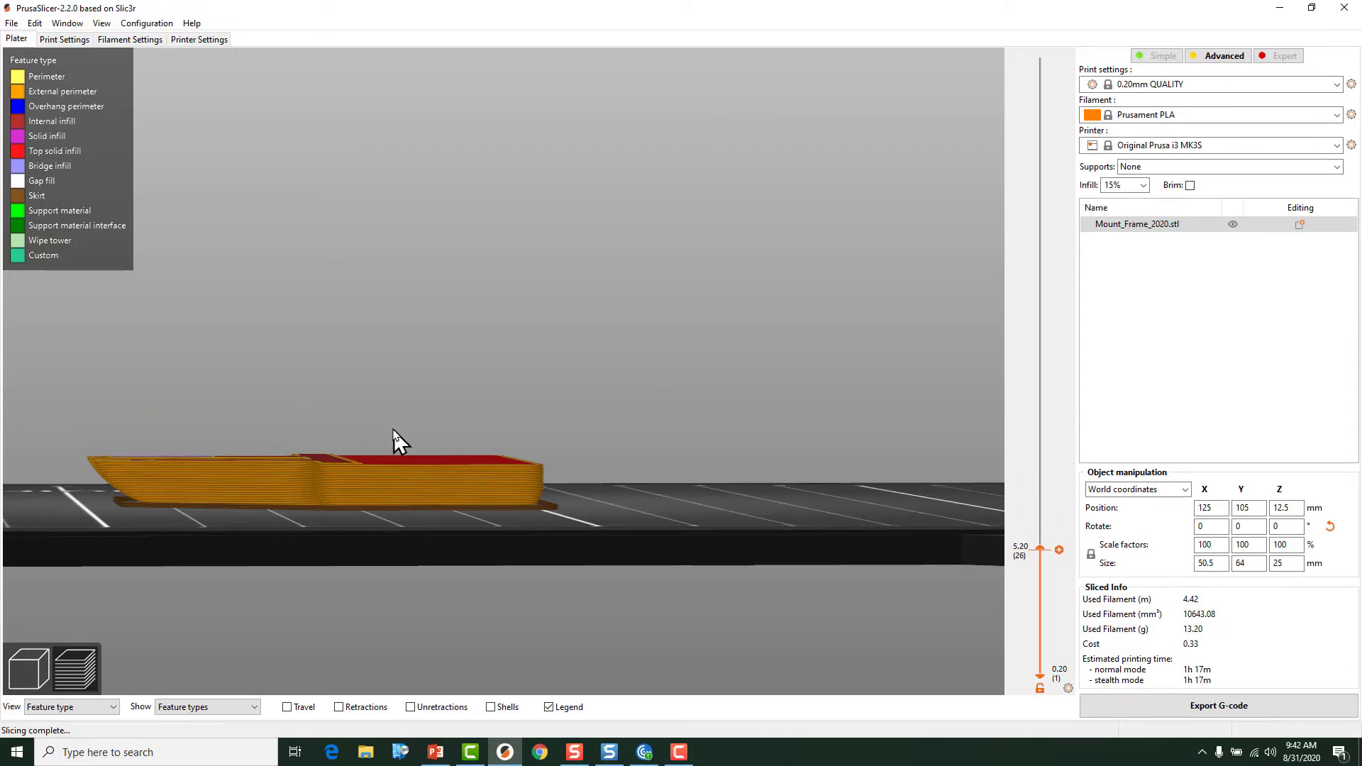
key("Down")
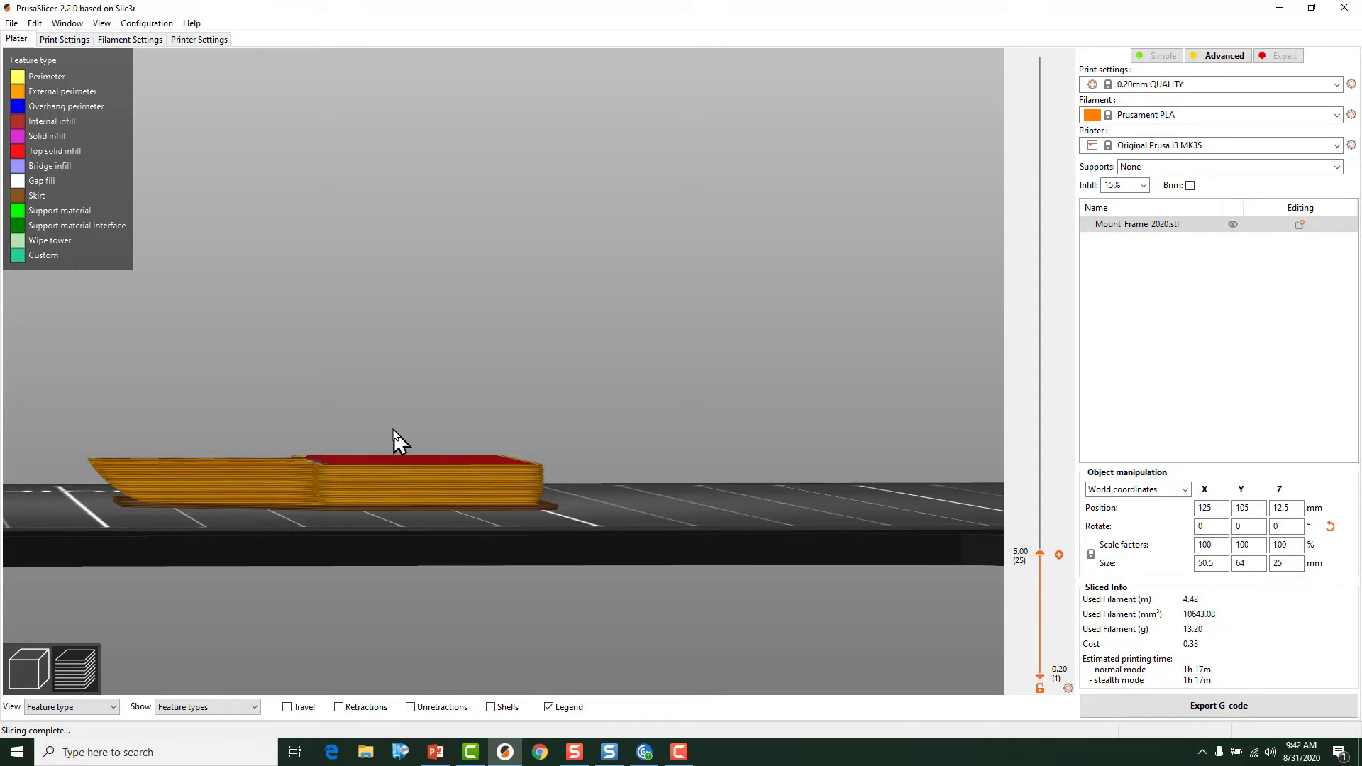
key("Up")
key("Up")
key("Up")
key("Up")
key("Up")
key("Up")
key("Up")
key("Up")
key("Up")
key("Up")
key("Up")
key("Up")
key("Up")
key("Up")
key("Up")
key("Up")
key("Up")
key("Up")
key("Up")
key("Up")
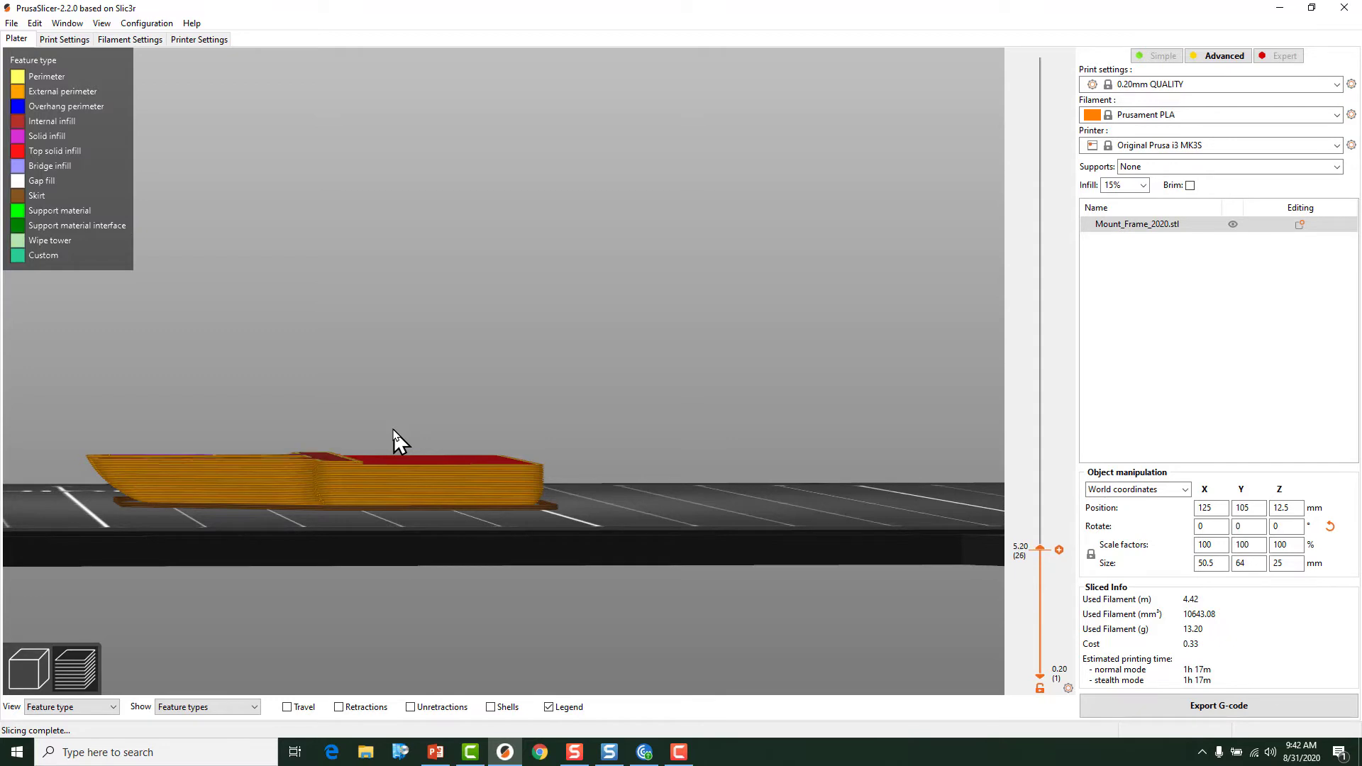
key("Up")
key("Up")
key("Up")
key("Up")
key("Up")
key("Up")
key("Up")
key("Up")
key("Up")
key("Up")
key("Up")
key("Up")
key("Up")
key("Up")
key("Up")
key("Up")
key("Up")
key("Up")
key("Up")
key("Up")
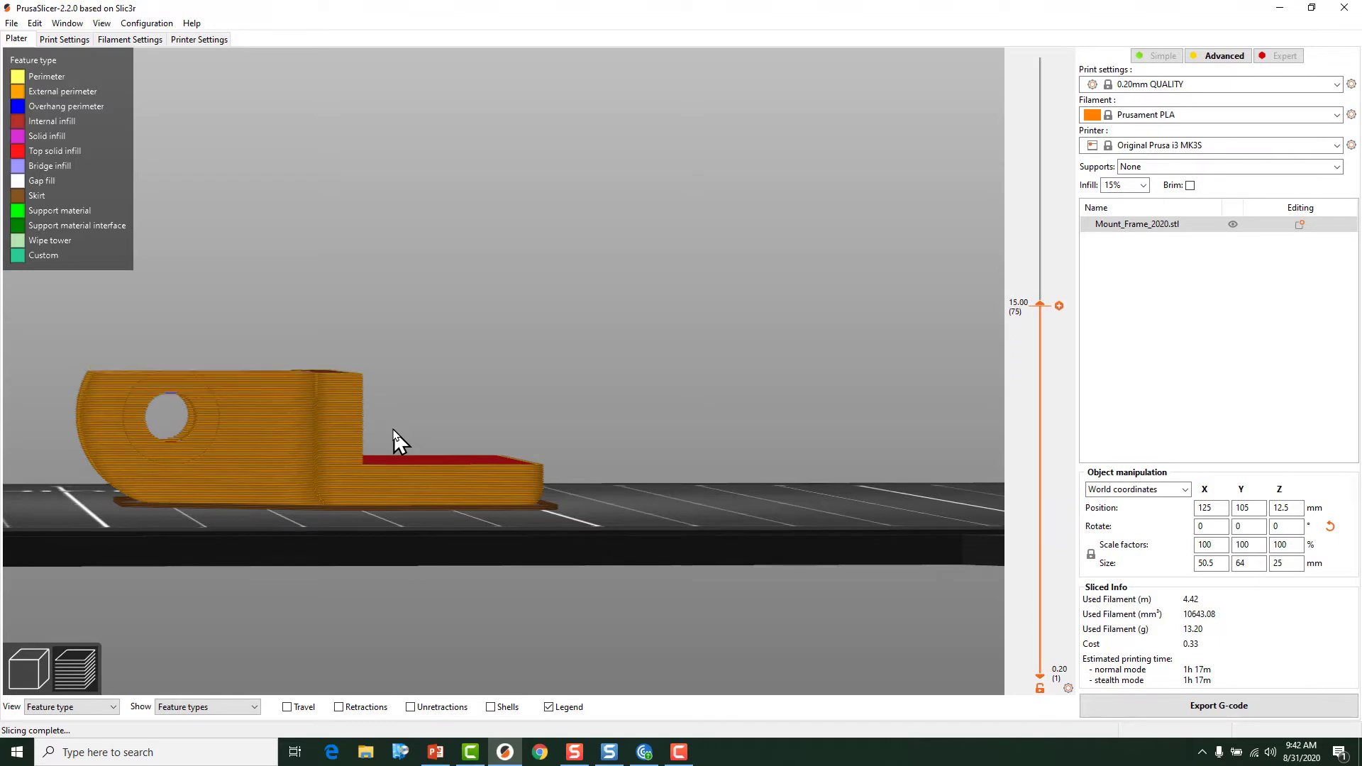
key("Up")
key("Up")
key("Up")
key("Up")
key("Up")
key("Up")
key("Up")
key("Up")
key("Up")
key("Up")
key("Up")
key("Up")
key("Up")
key("Up")
key("Up")
key("Up")
key("Up")
key("Up")
key("Up")
key("Up")
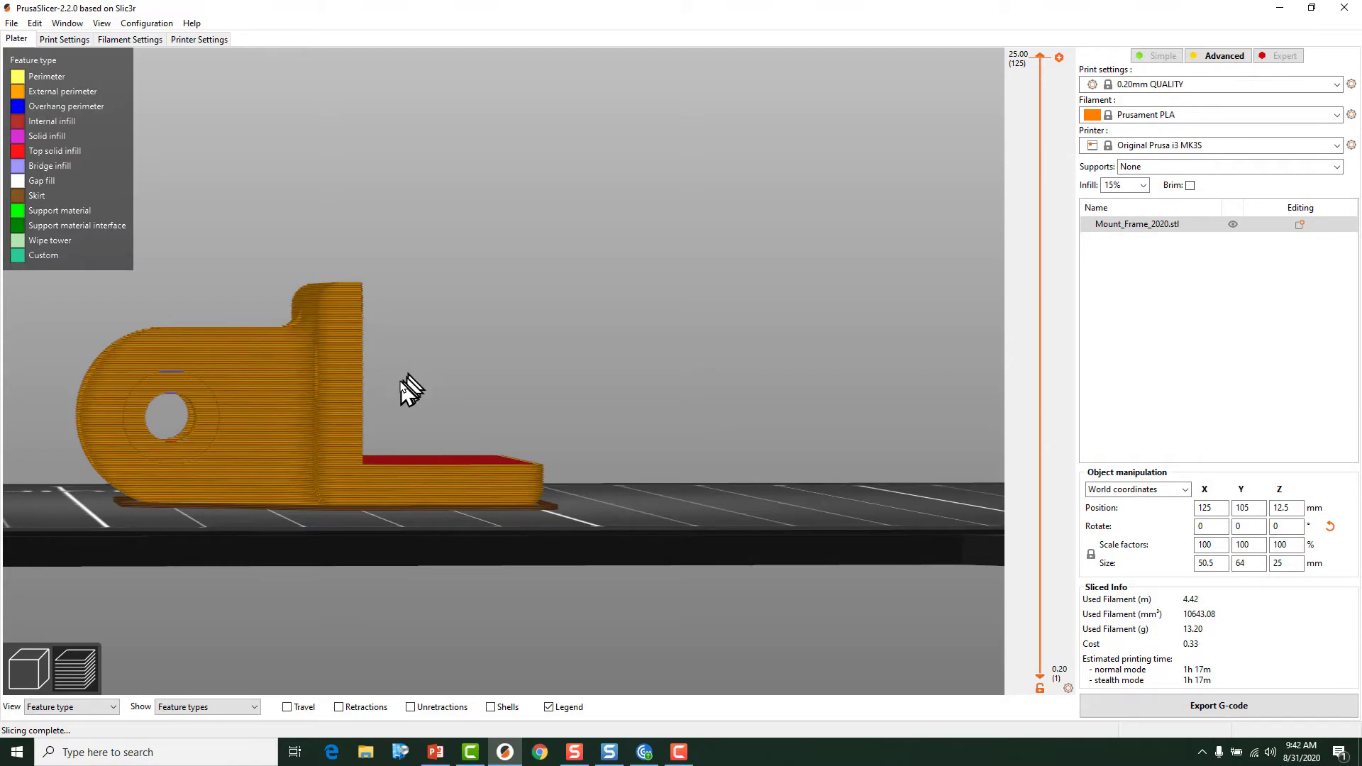
Orbit the sliced flat bracket between elevated, side-on and high oblique views
mouse_move(398, 392)
left_mouse_down()
mouse_move(394, 414)
mouse_move(424, 398)
mouse_move(422, 343)
mouse_move(417, 420)
mouse_move(391, 425)
mouse_move(422, 423)
mouse_move(400, 417)
mouse_move(415, 402)
left_mouse_up()
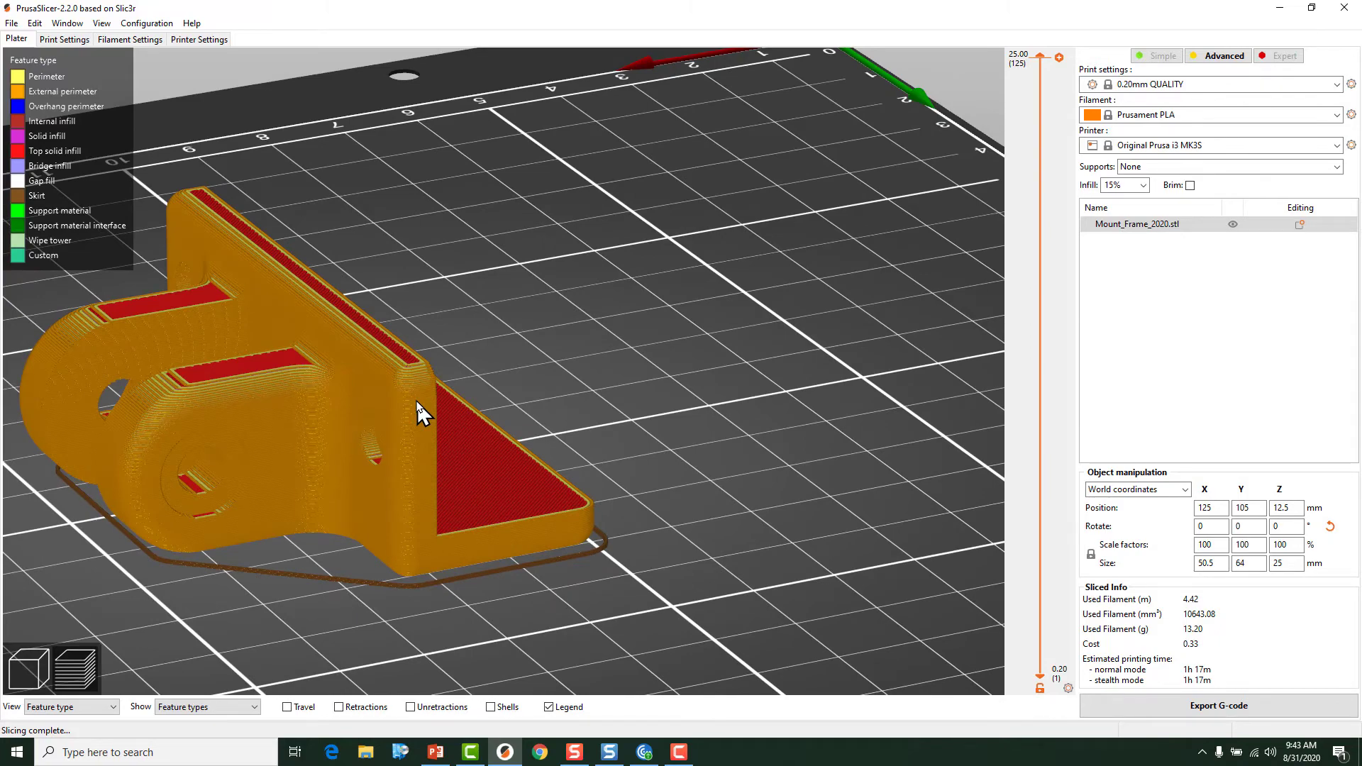
left_click_drag(416, 401, 396, 386)
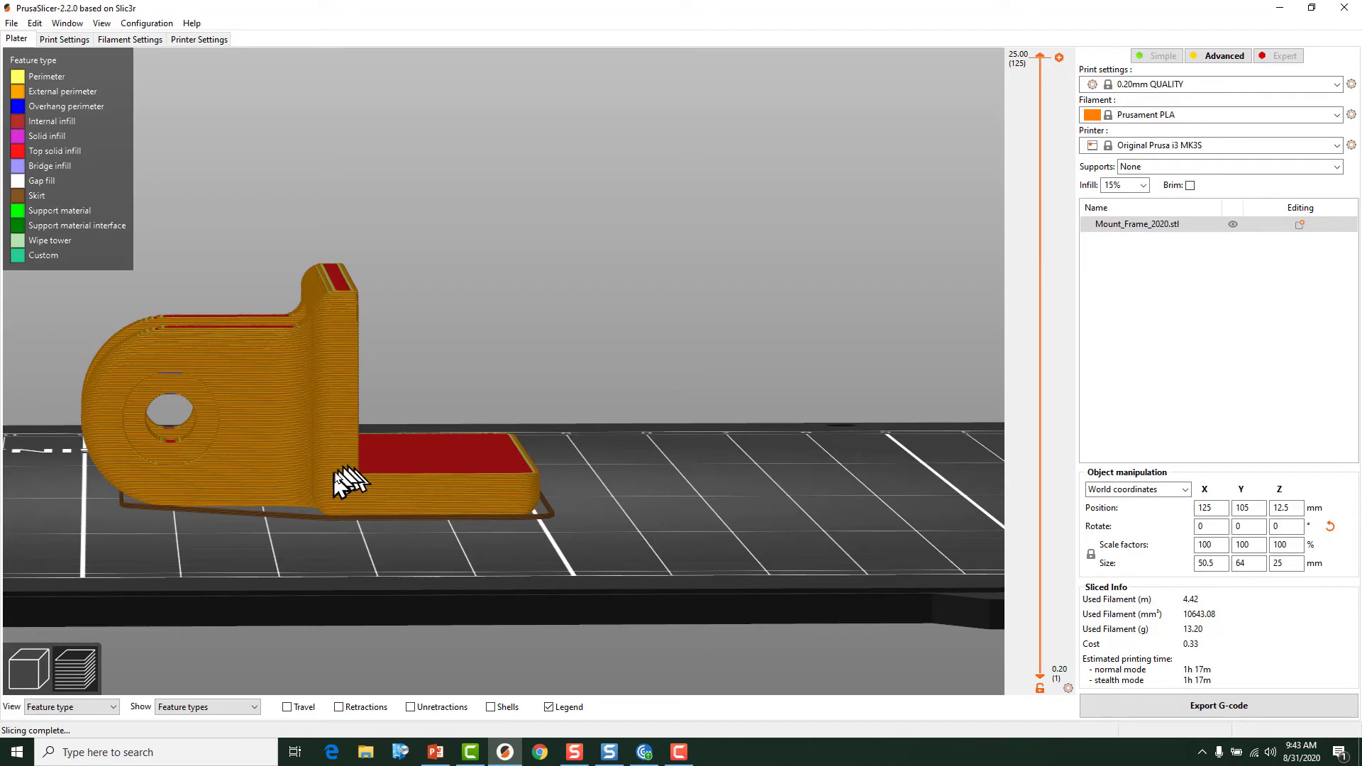
left_click_drag(441, 492, 446, 523)
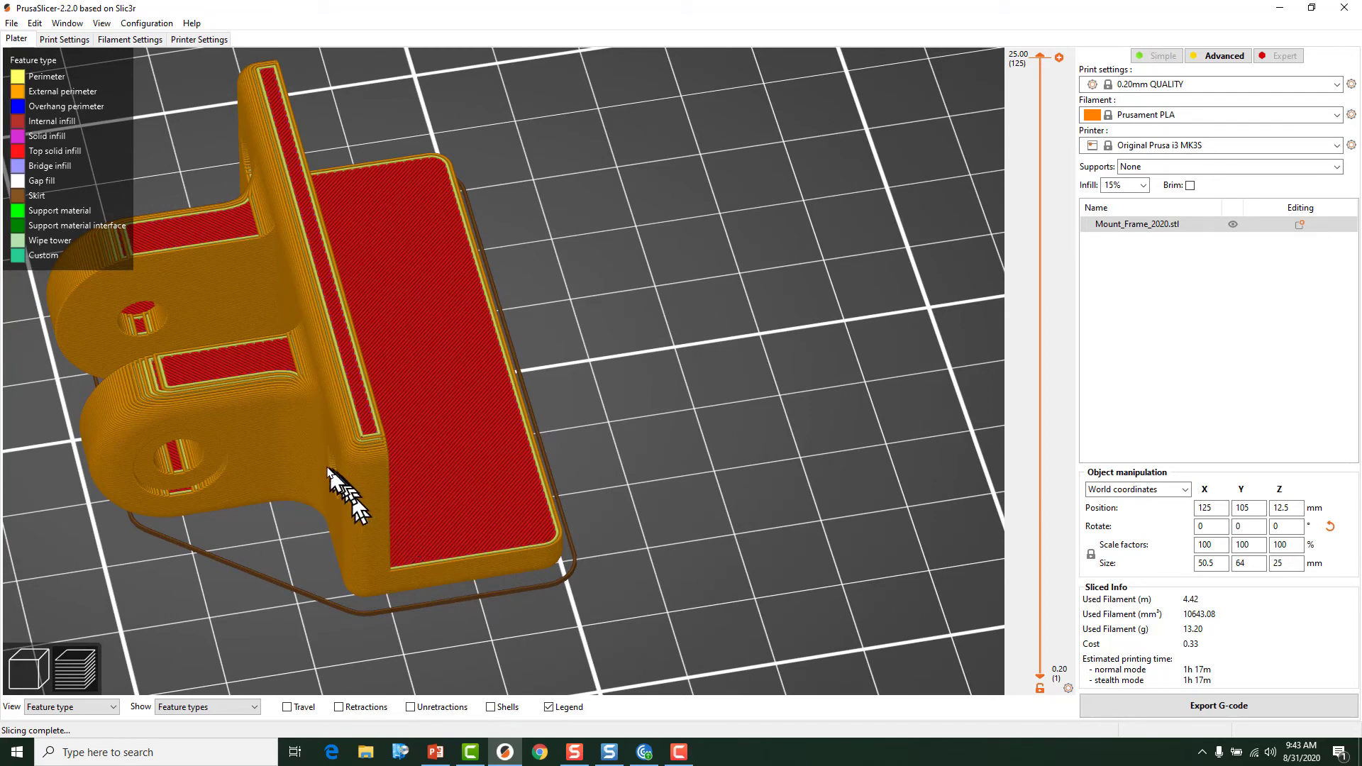
Stand the bracket upright on its back face at 50.5 × 25 × 64 mm and deselect it
left_click(29, 669)
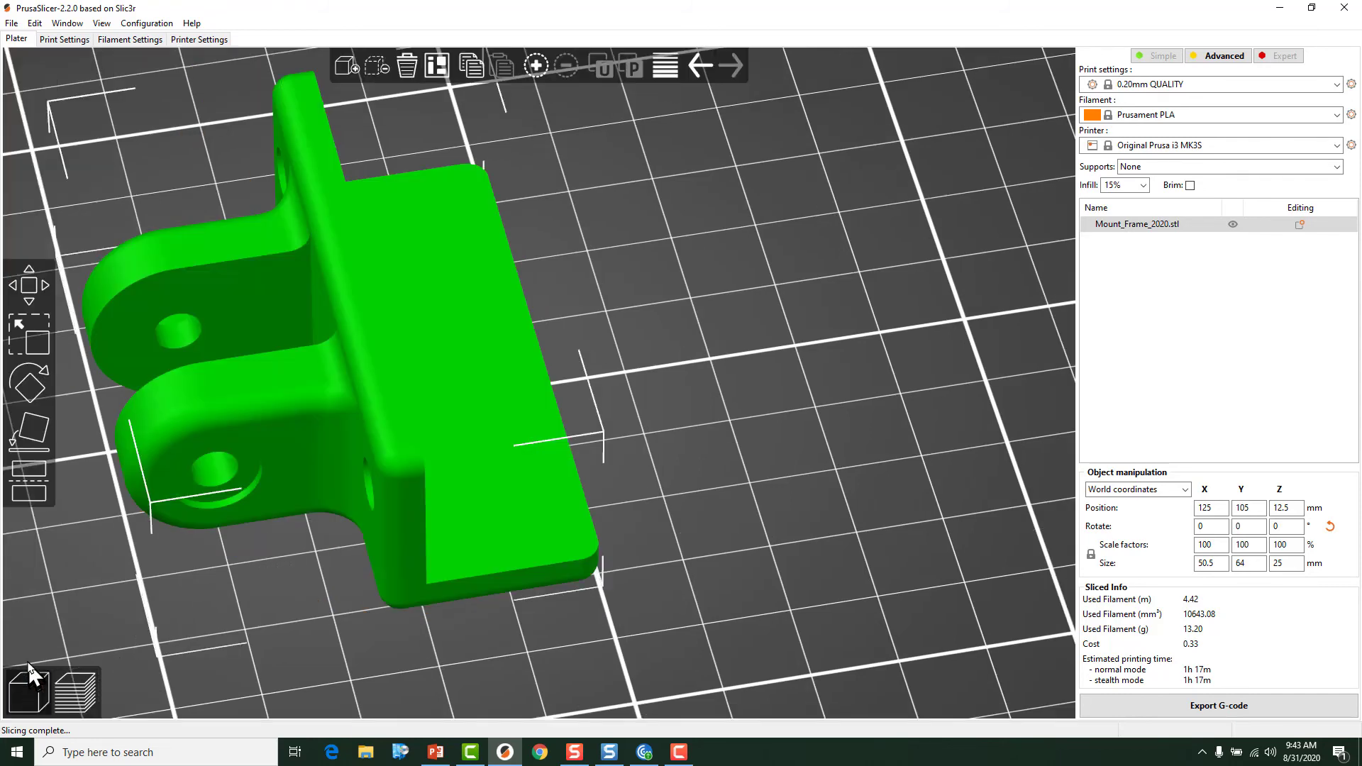
left_click(32, 447)
left_click(426, 564)
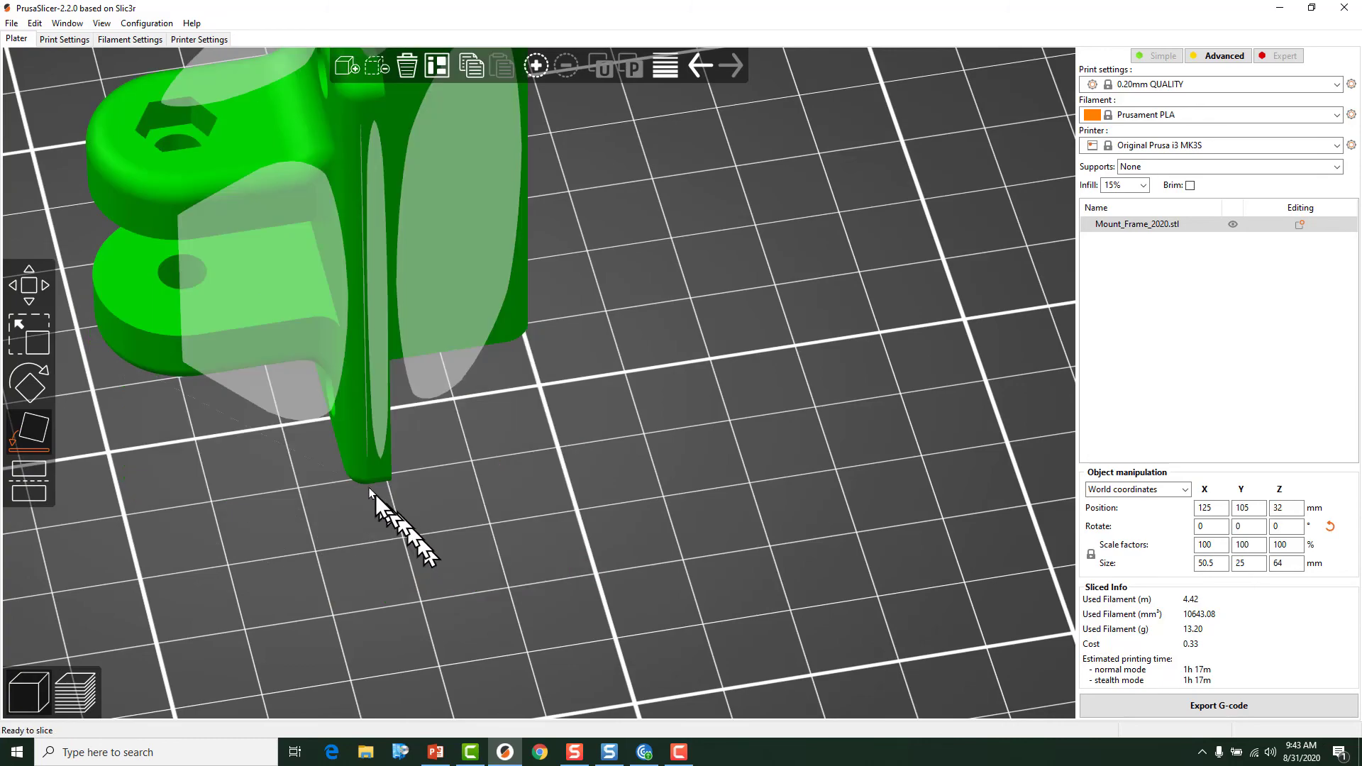
left_click(401, 522)
left_click_drag(374, 511, 450, 517)
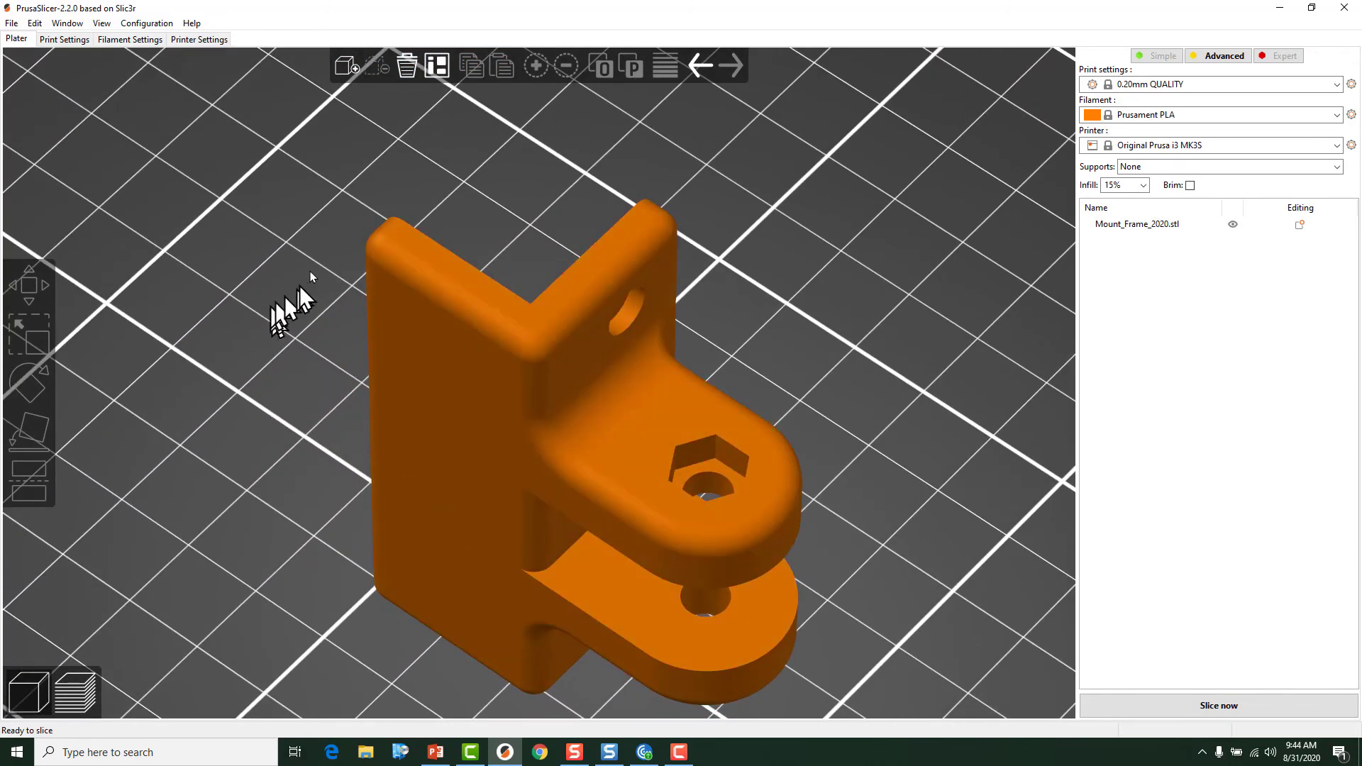